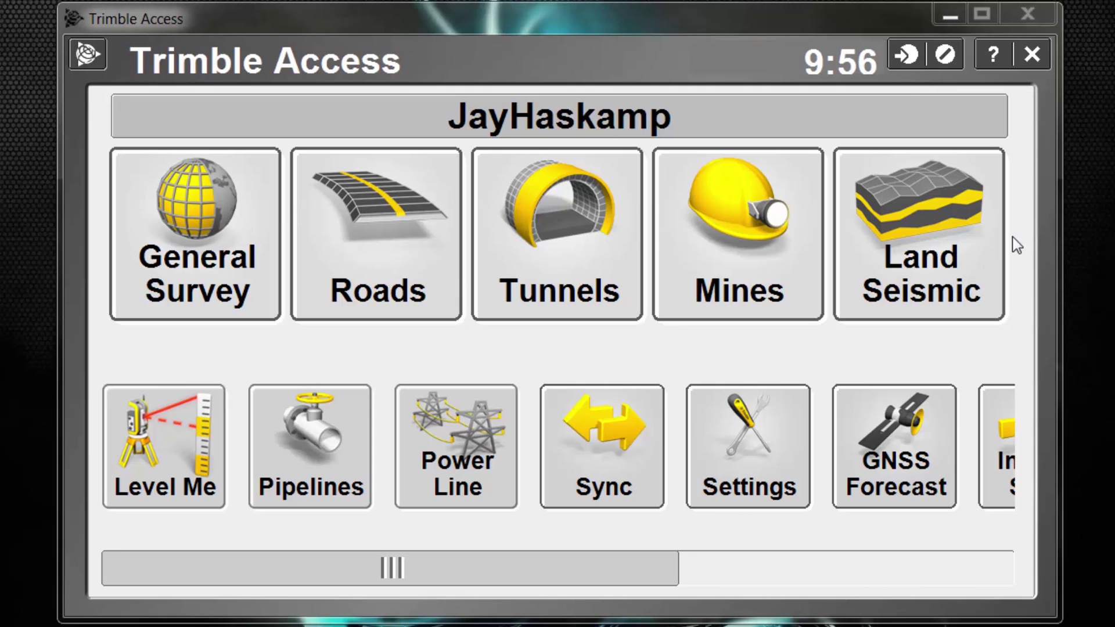
- Launch the General Survey application from the Trimble Access home screen
click(214, 263)
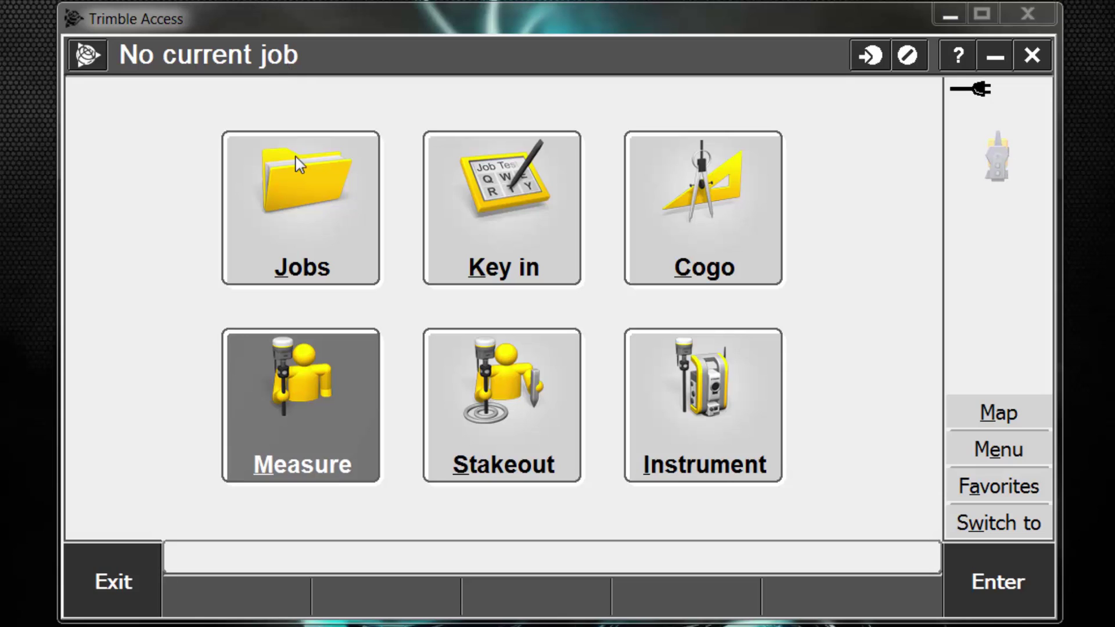
- From the Jobs menu, start creating a New job
click(296, 208)
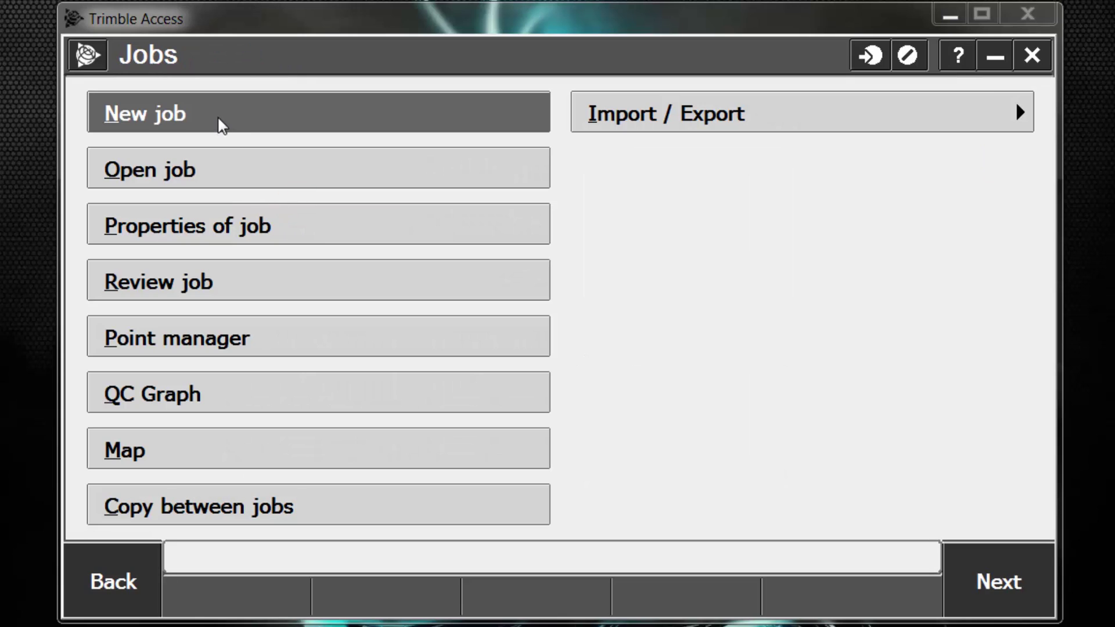
click(191, 112)
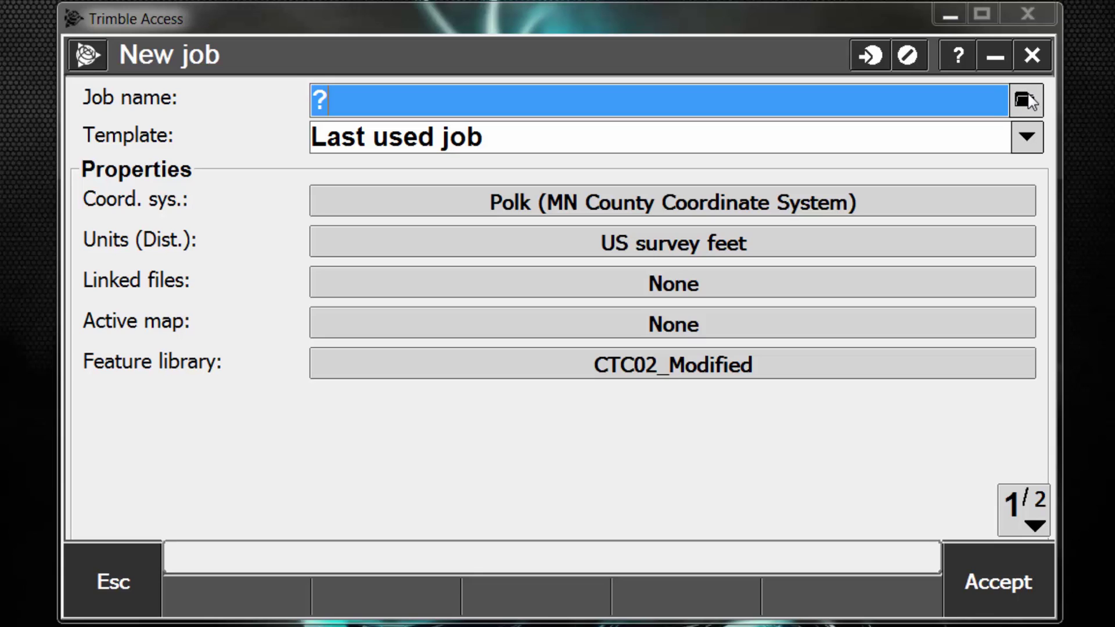
- Create a new folder named 'Example 1' and select it as the job's storage folder
click(1026, 101)
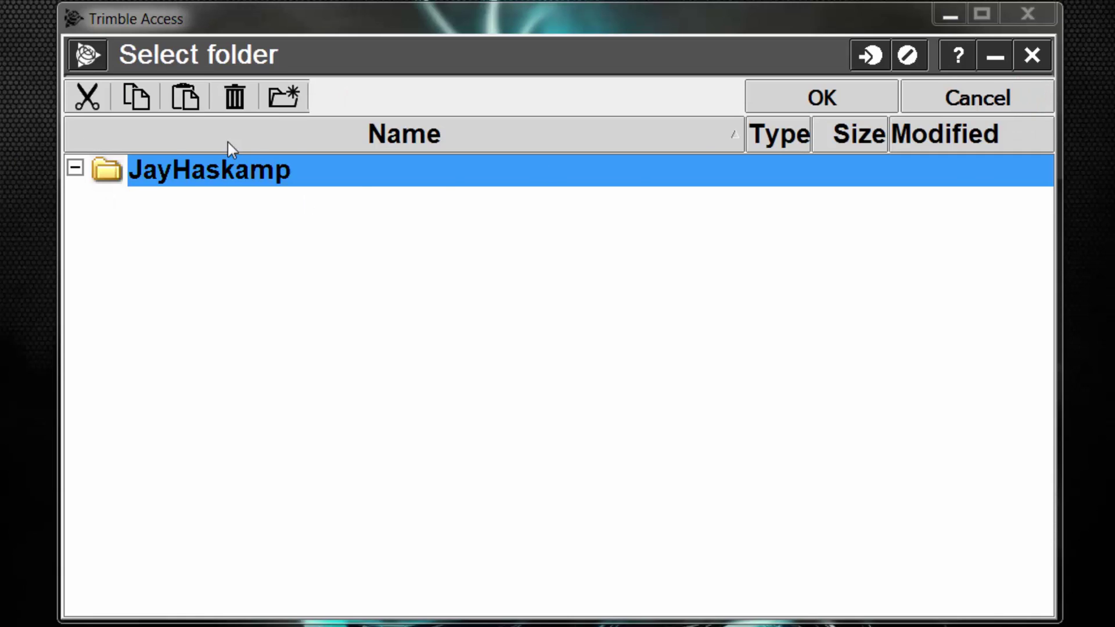
click(276, 97)
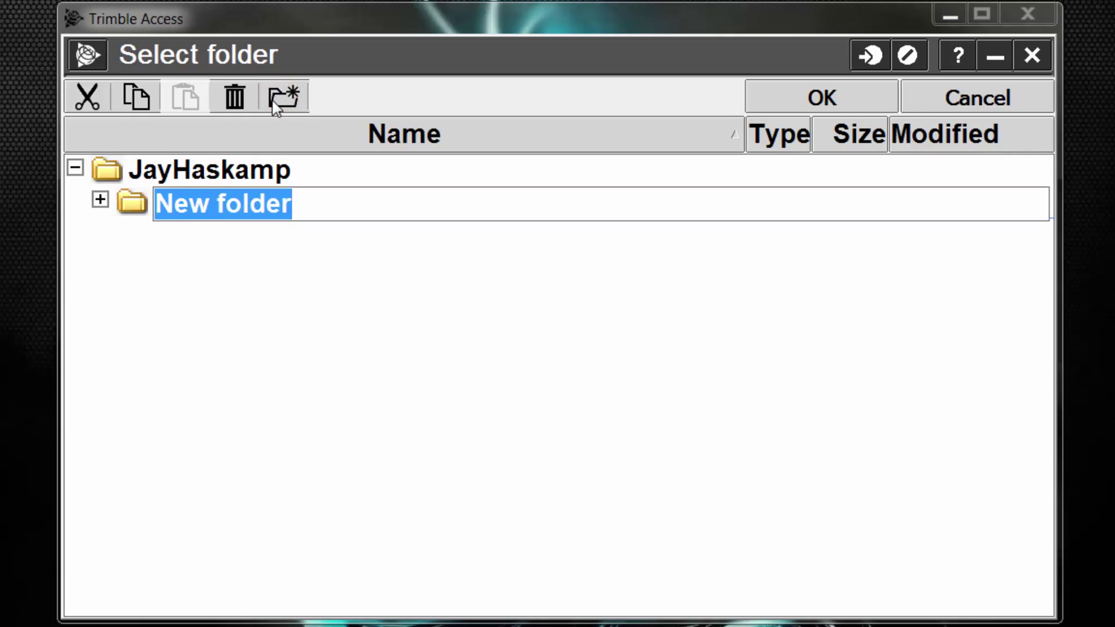
text(Example 1)
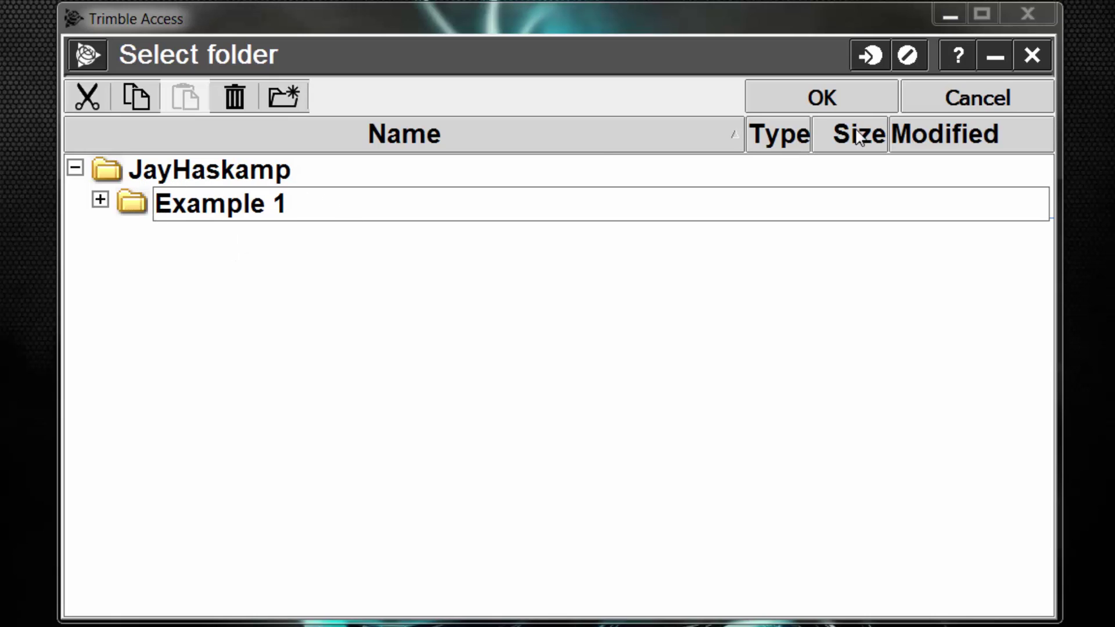
click(854, 99)
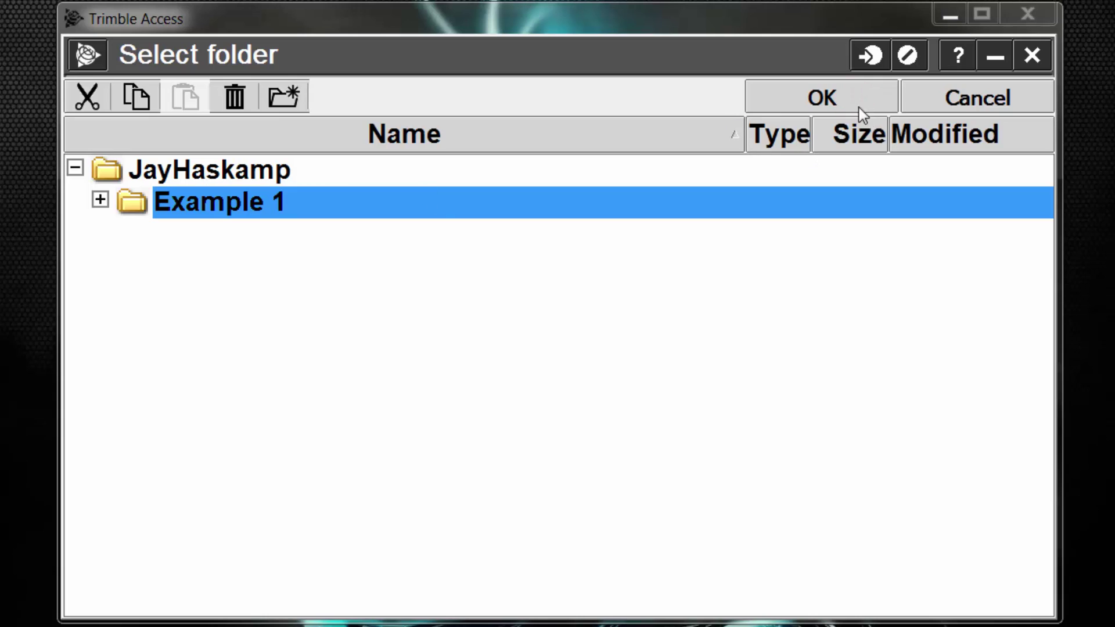
click(851, 98)
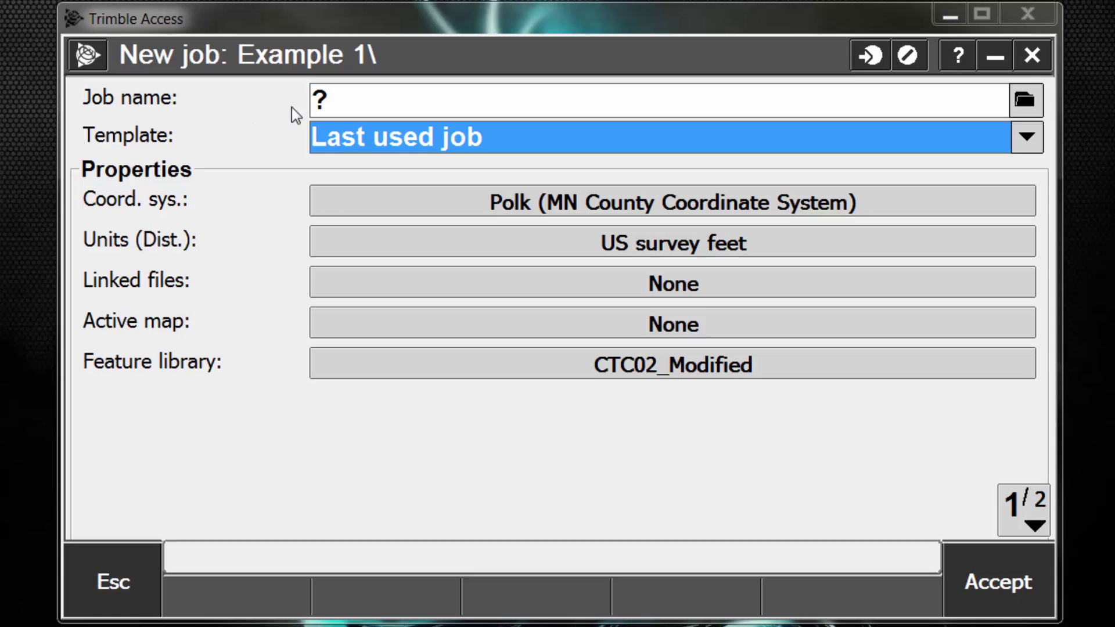
- Name the job 'Example 1', and keep the template as Last used job after trying Default
click(354, 99)
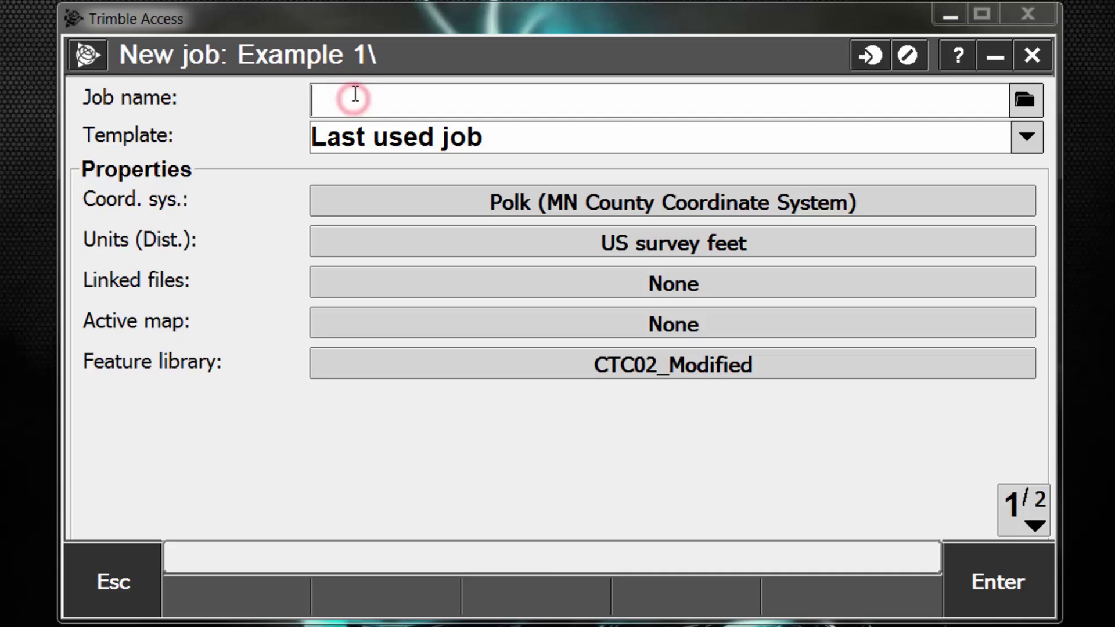
text(Example 1)
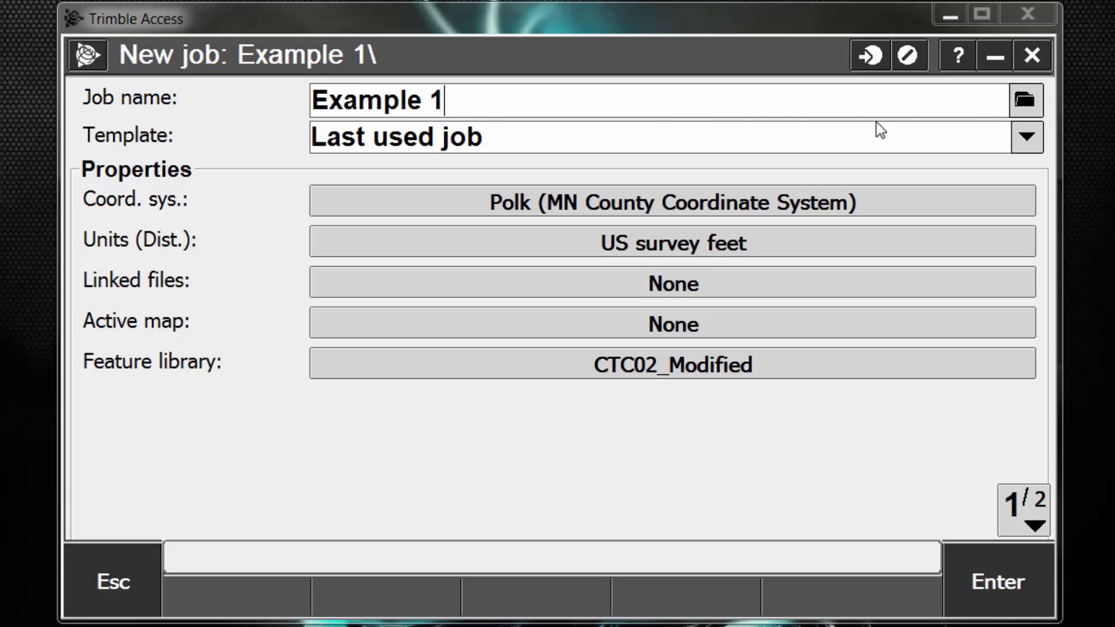
click(1025, 138)
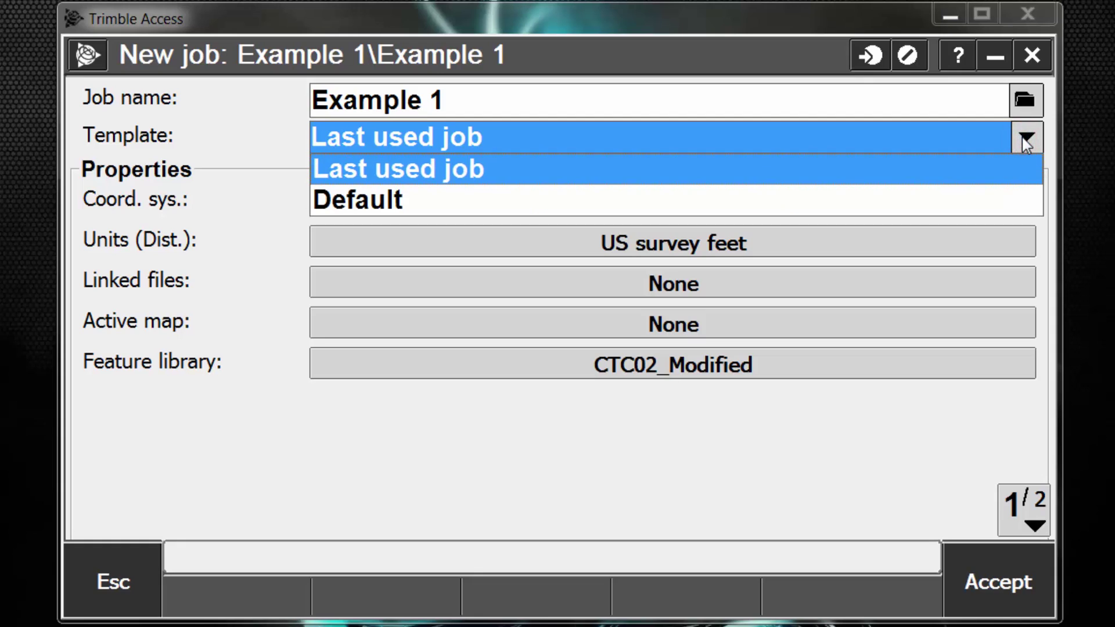
click(325, 200)
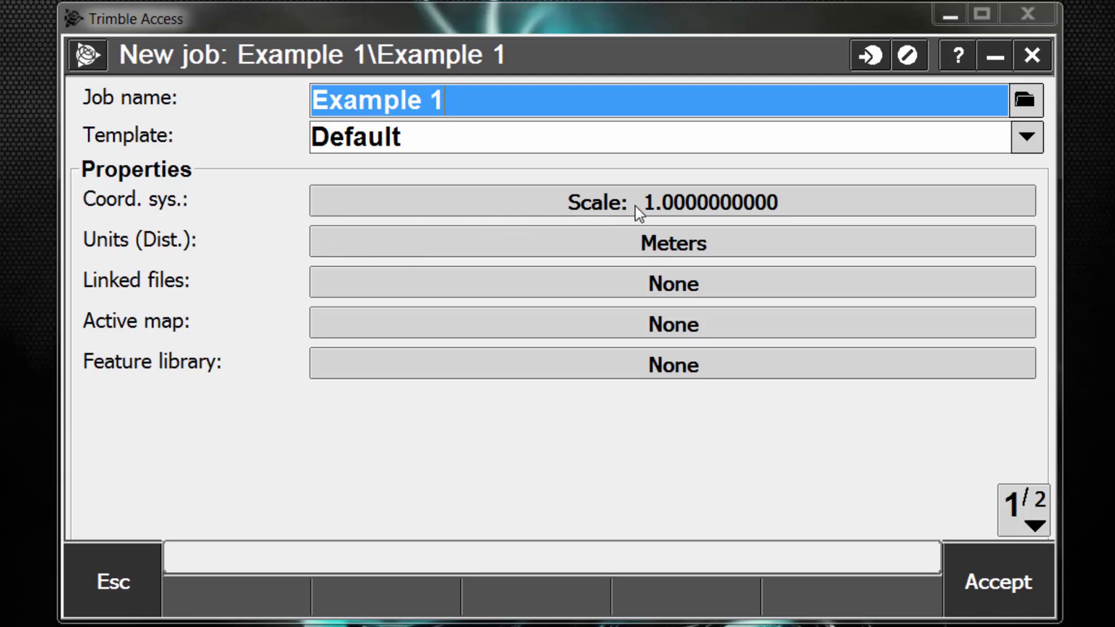
click(518, 125)
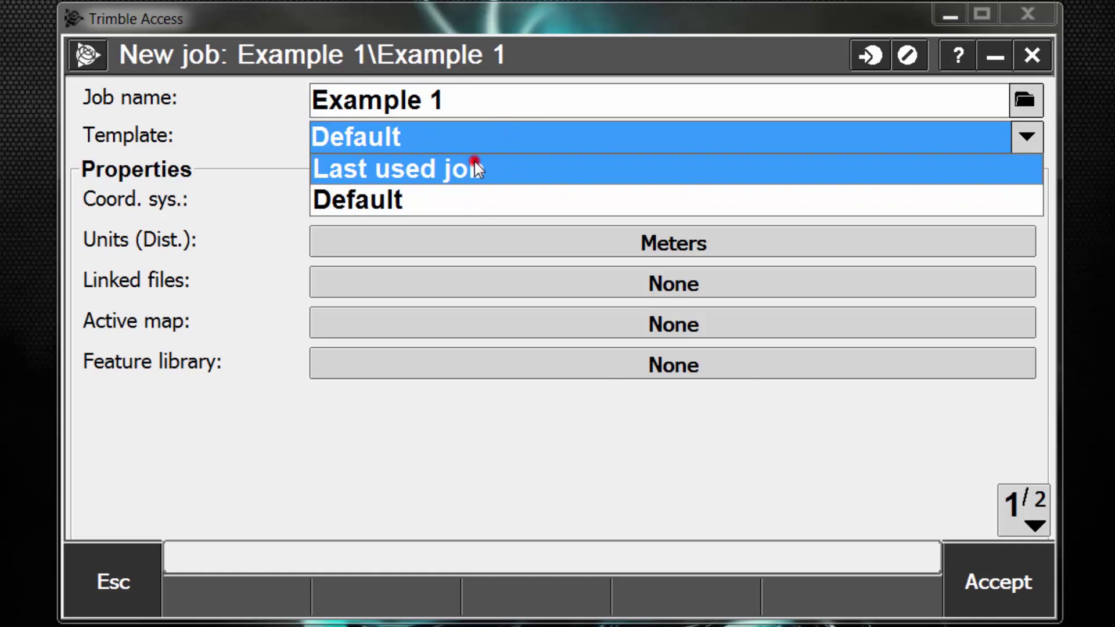
click(475, 163)
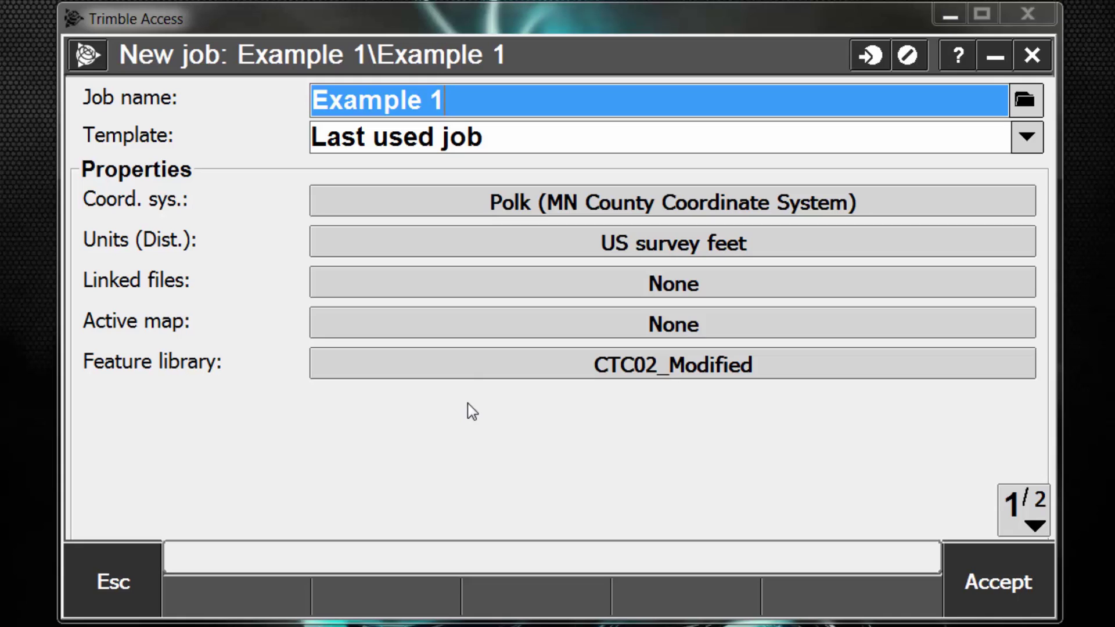
click(1027, 137)
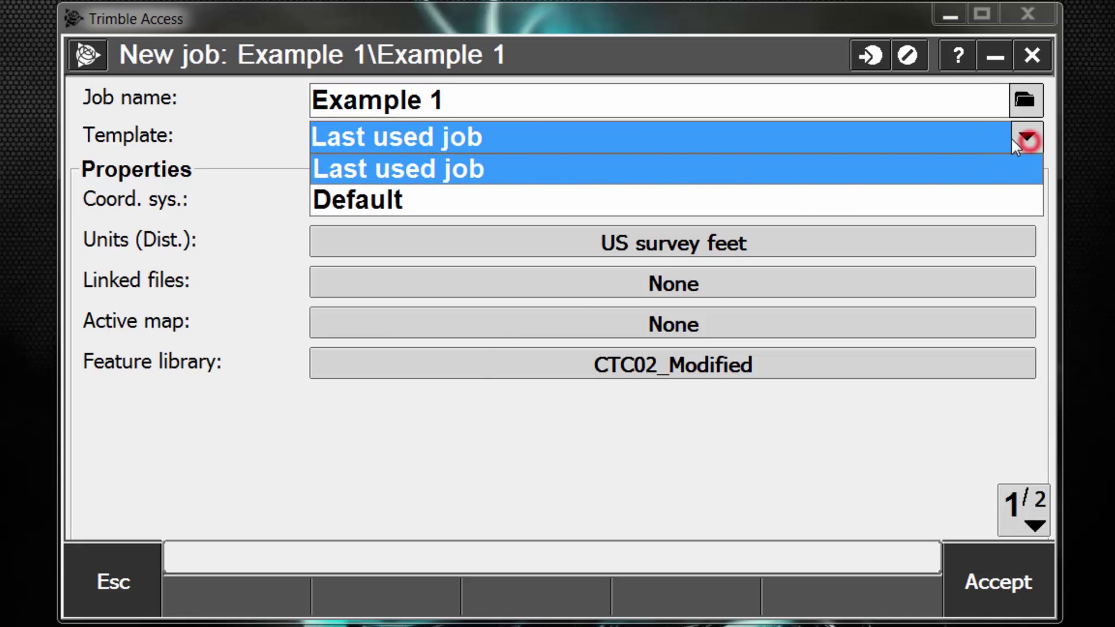
click(909, 434)
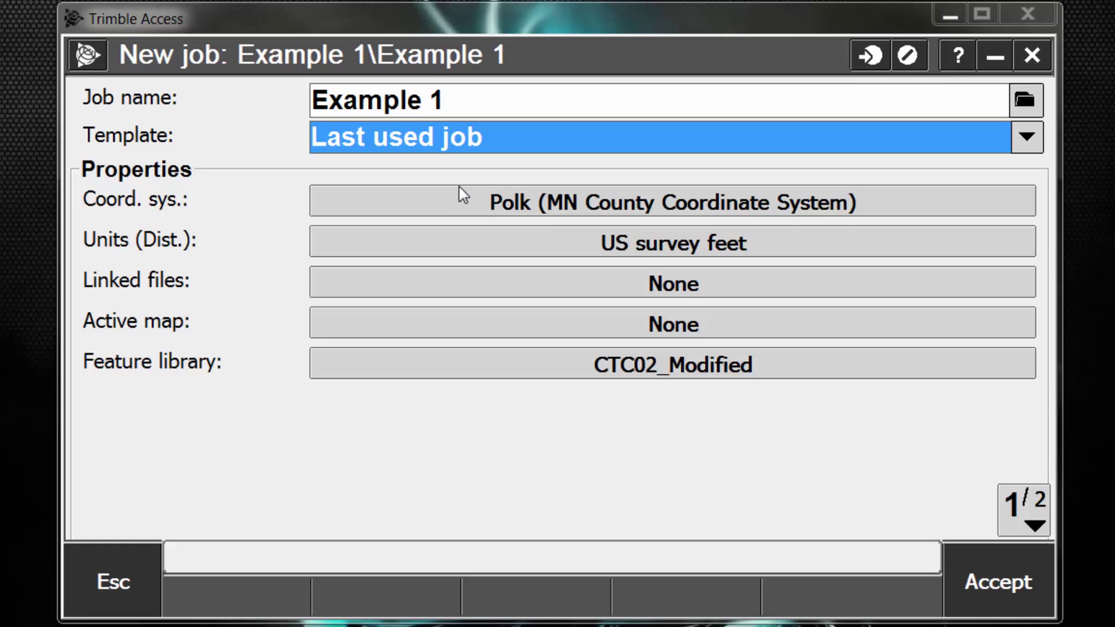
- Try the Scale factor only coordinate system, then back out to the Select from library choice
click(433, 206)
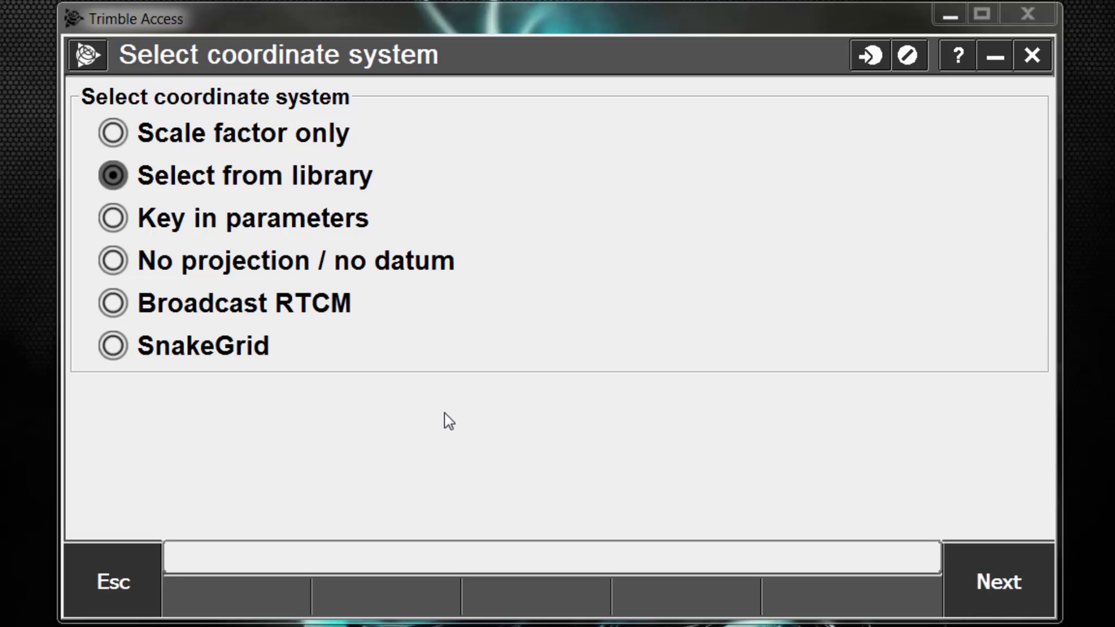
double_click(116, 135)
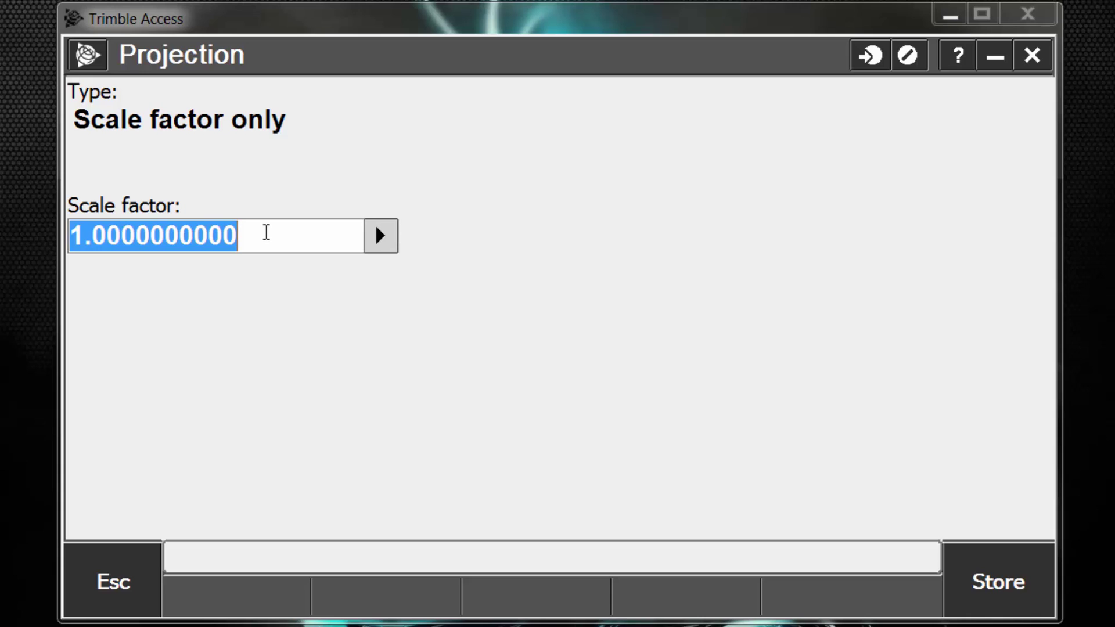
click(137, 583)
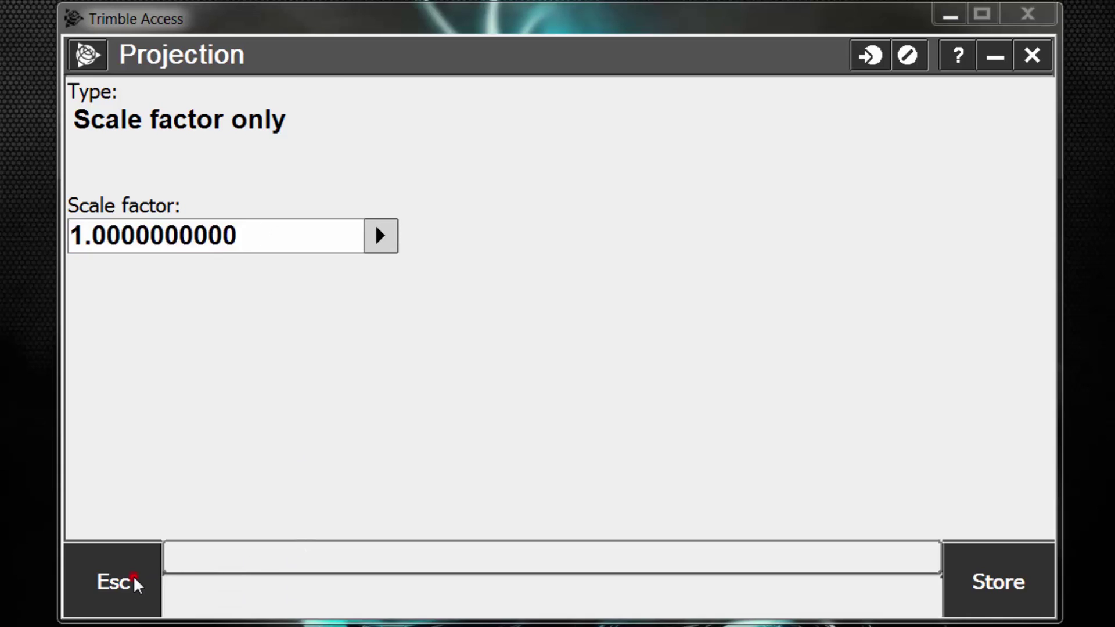
- Inspect the library coordinate system's details, keep Grid coordinates, and leave it unchanged
click(480, 203)
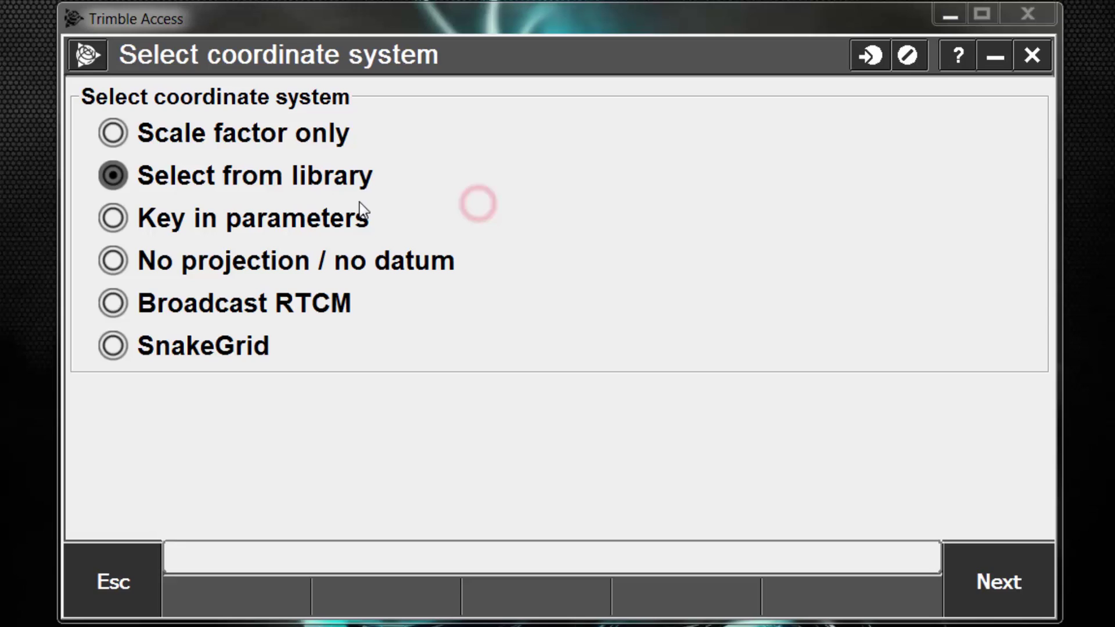
double_click(229, 177)
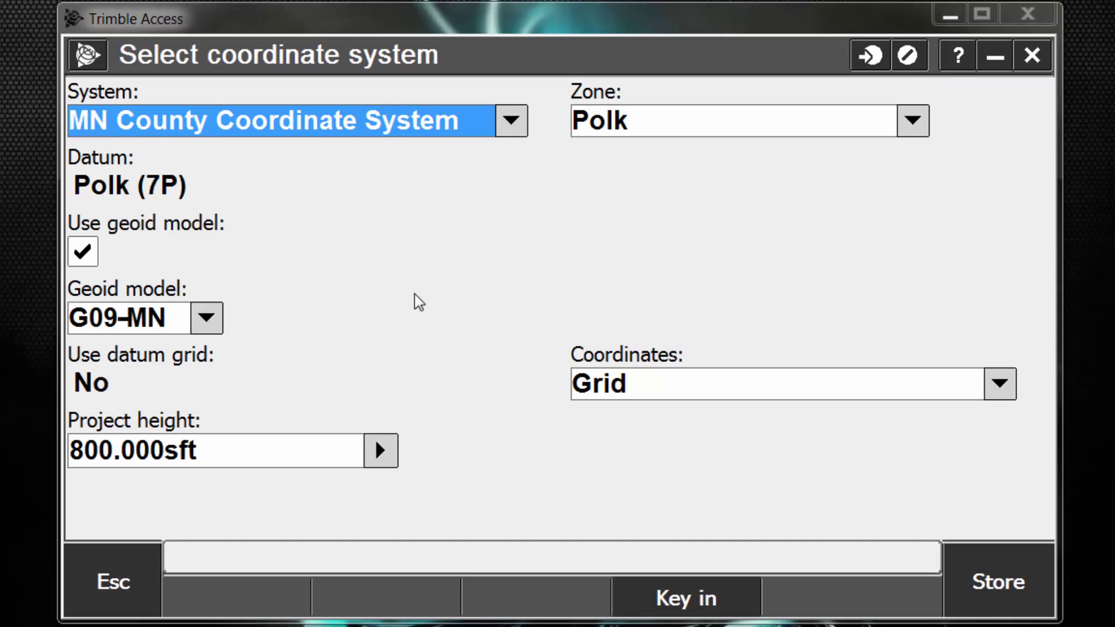
click(716, 383)
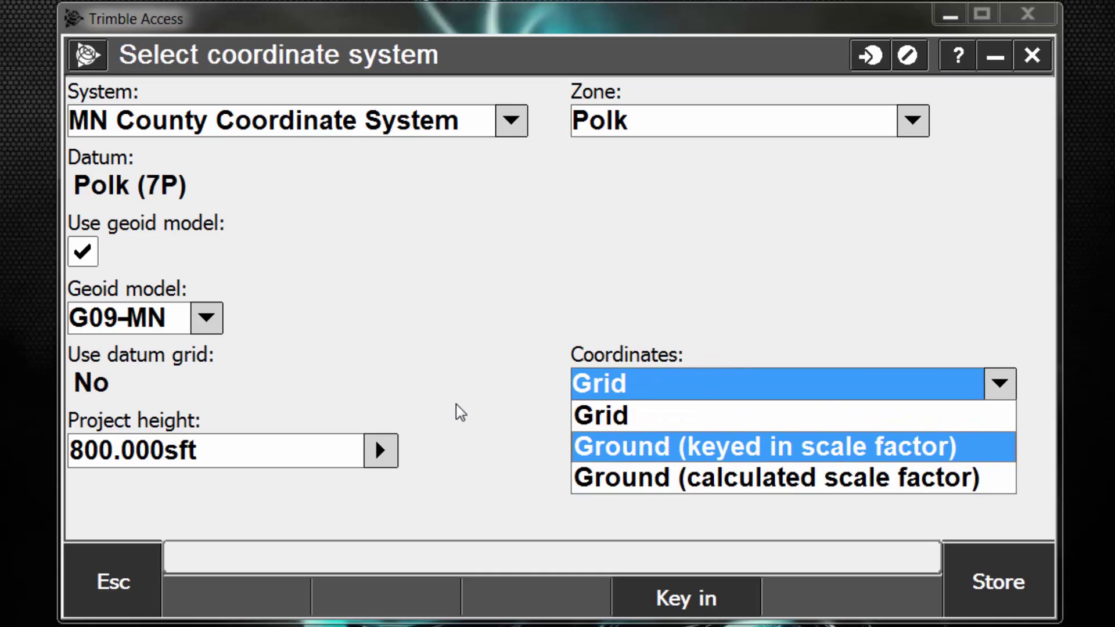
click(479, 383)
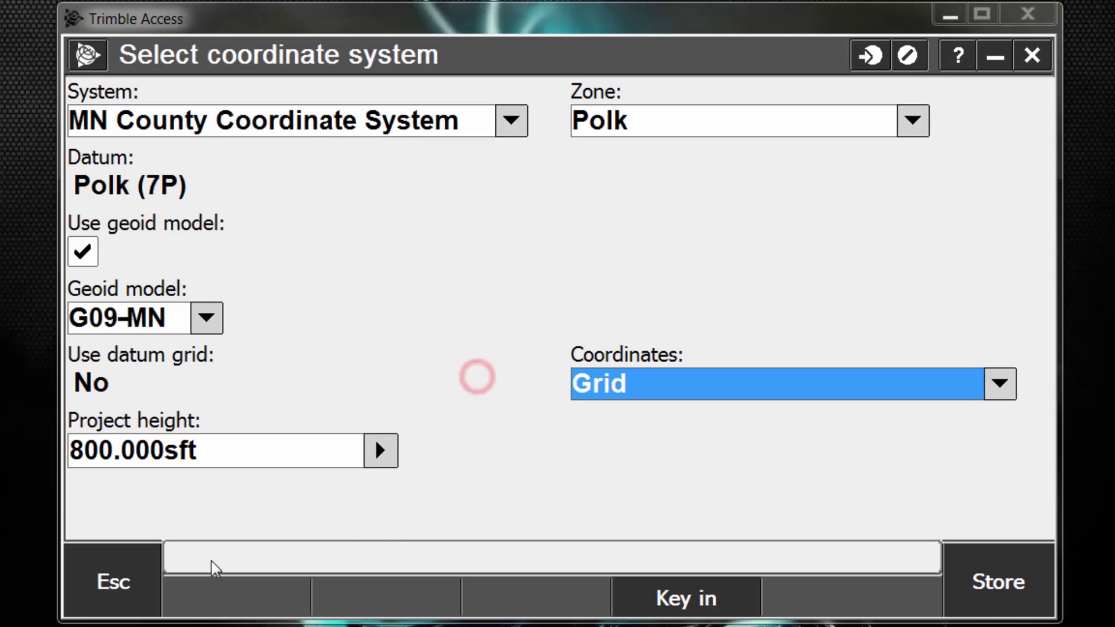
click(128, 571)
- Choose Scale factor only and store the 1.0000000000 scale factor for the job
click(462, 200)
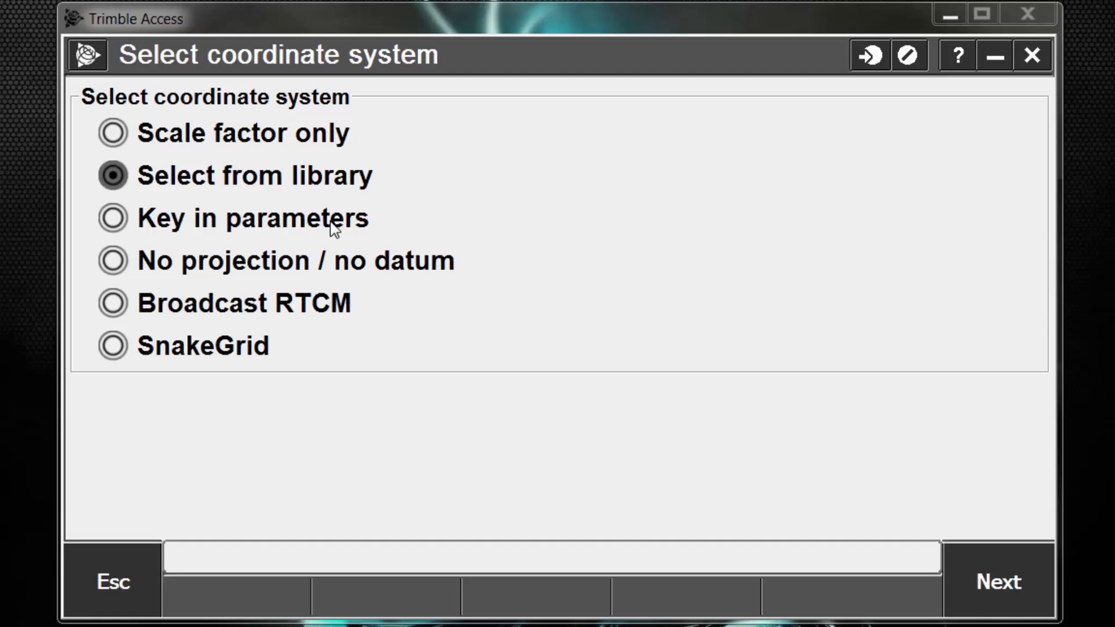
double_click(117, 130)
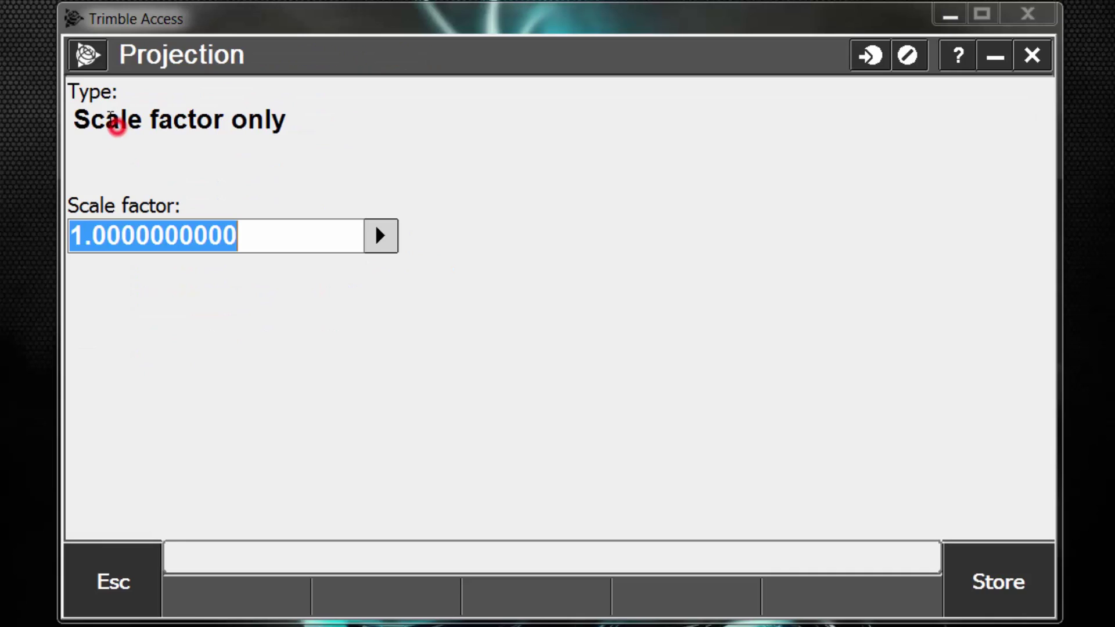
click(994, 593)
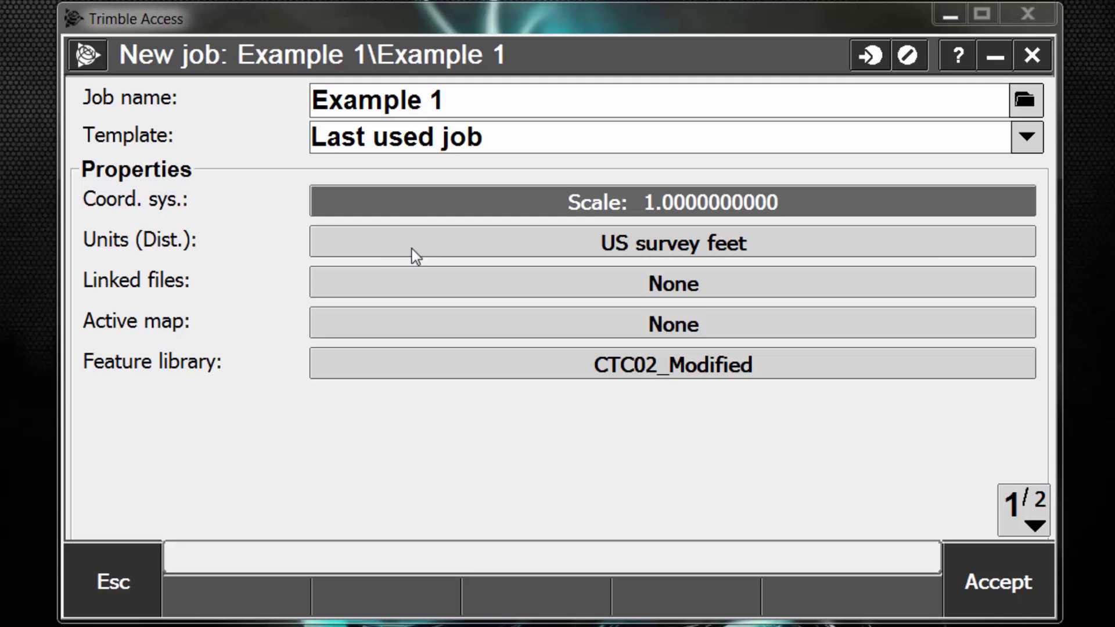
click(373, 249)
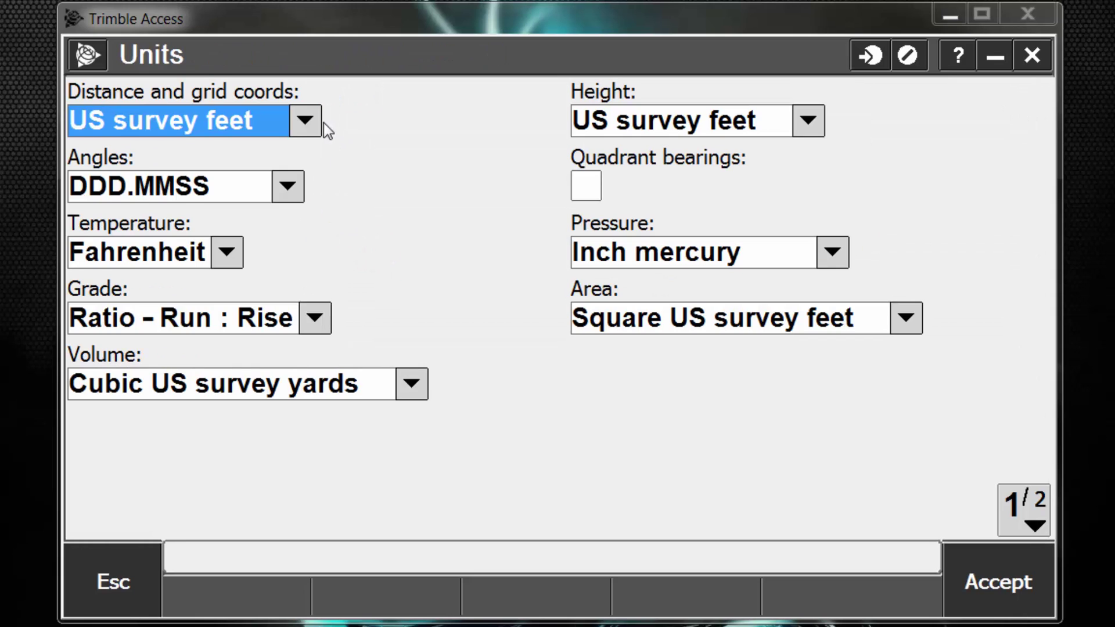
click(304, 123)
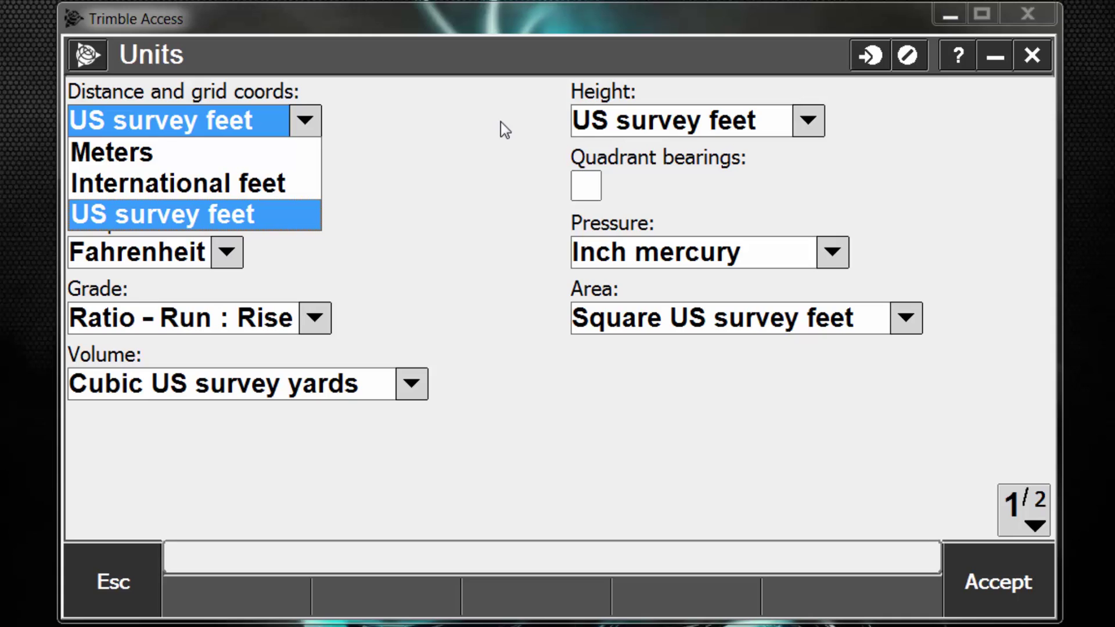
click(267, 220)
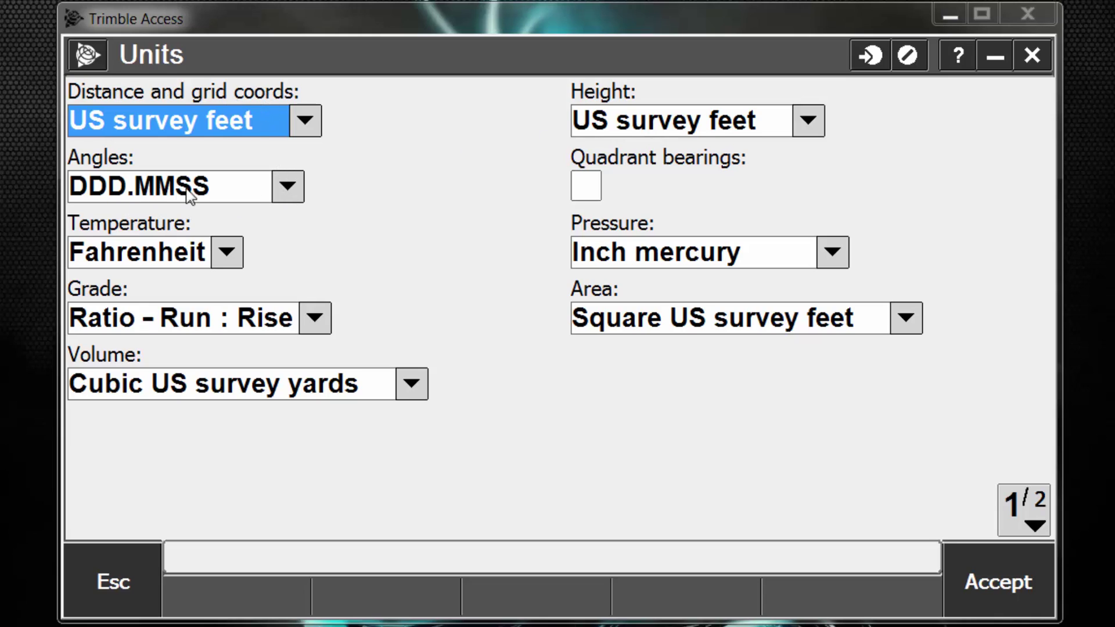
click(287, 188)
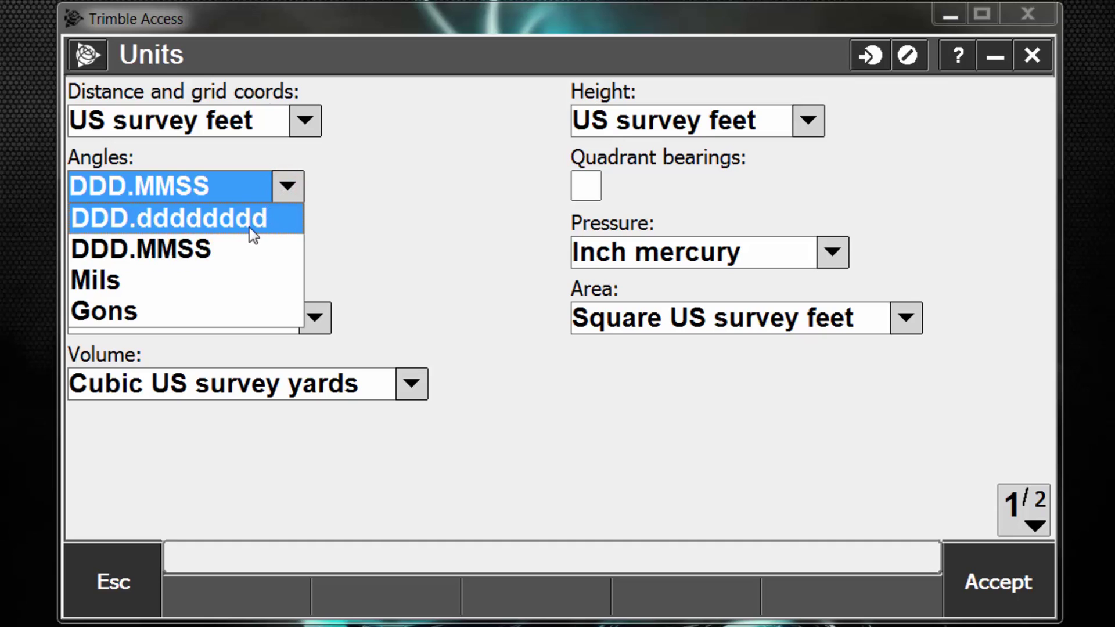
click(386, 207)
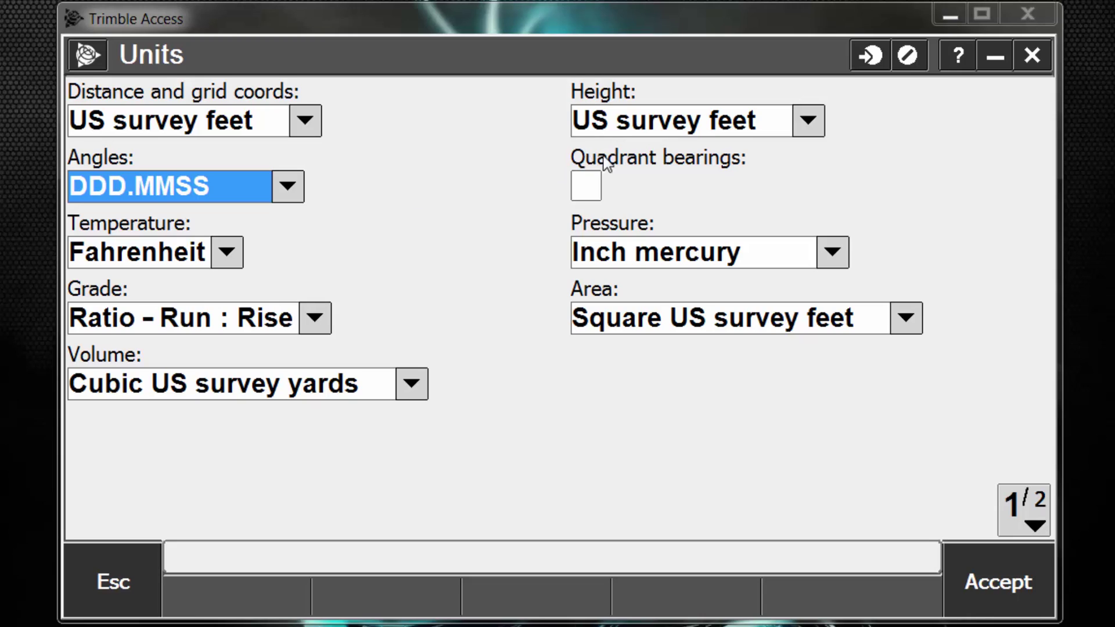
click(585, 187)
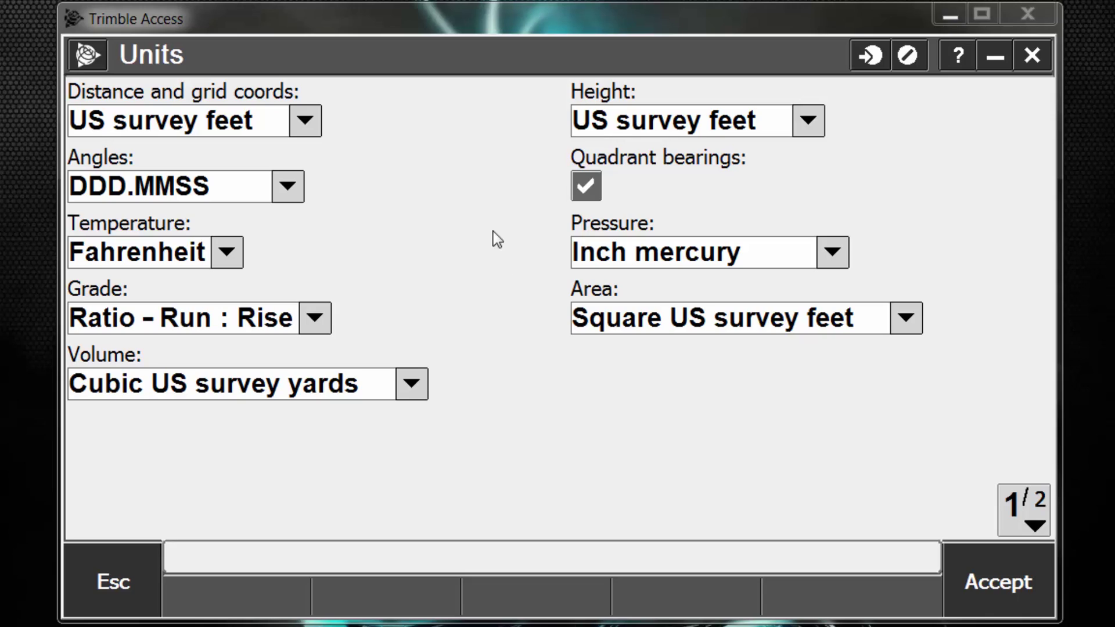
click(587, 191)
click(499, 220)
- Set grade to Ratio - Rise : Run, keeping area in square US survey feet and volume in cubic US survey yards
click(315, 323)
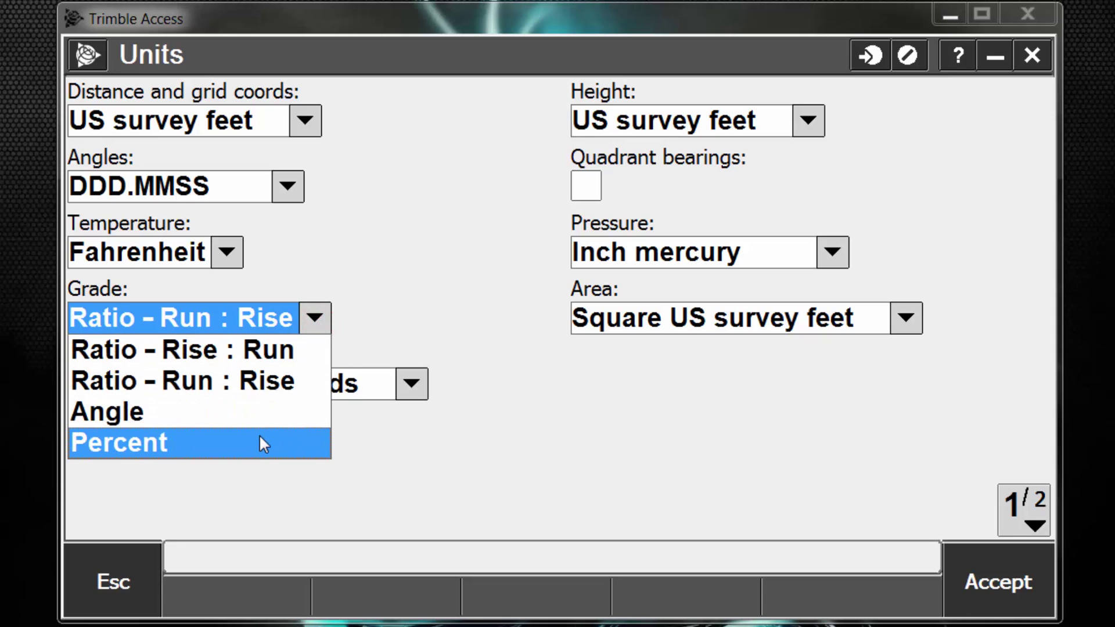
click(290, 357)
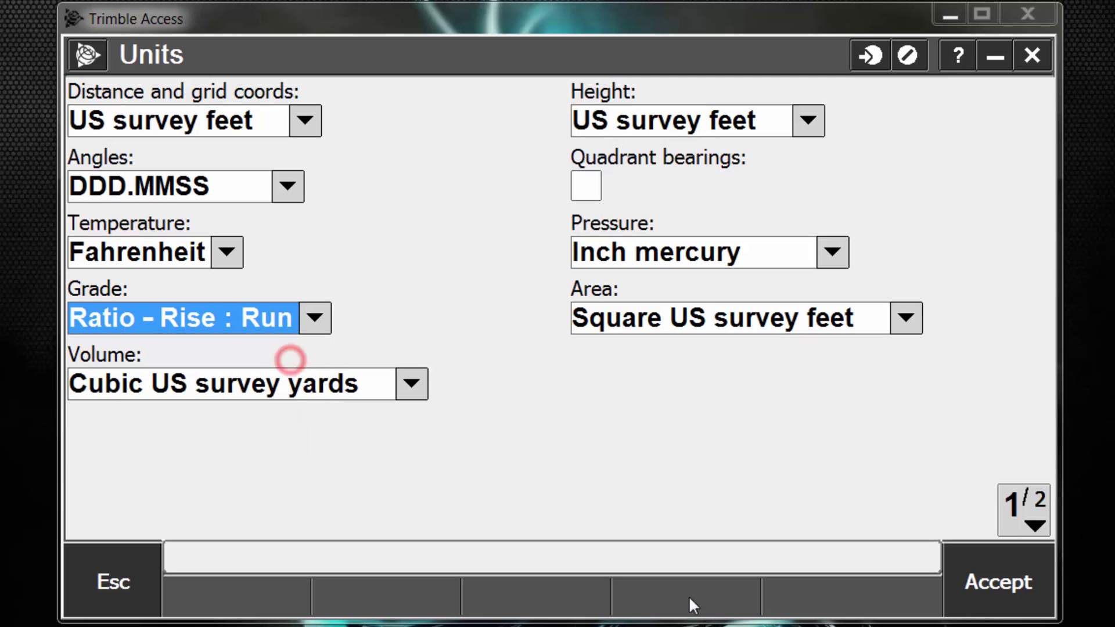
click(704, 309)
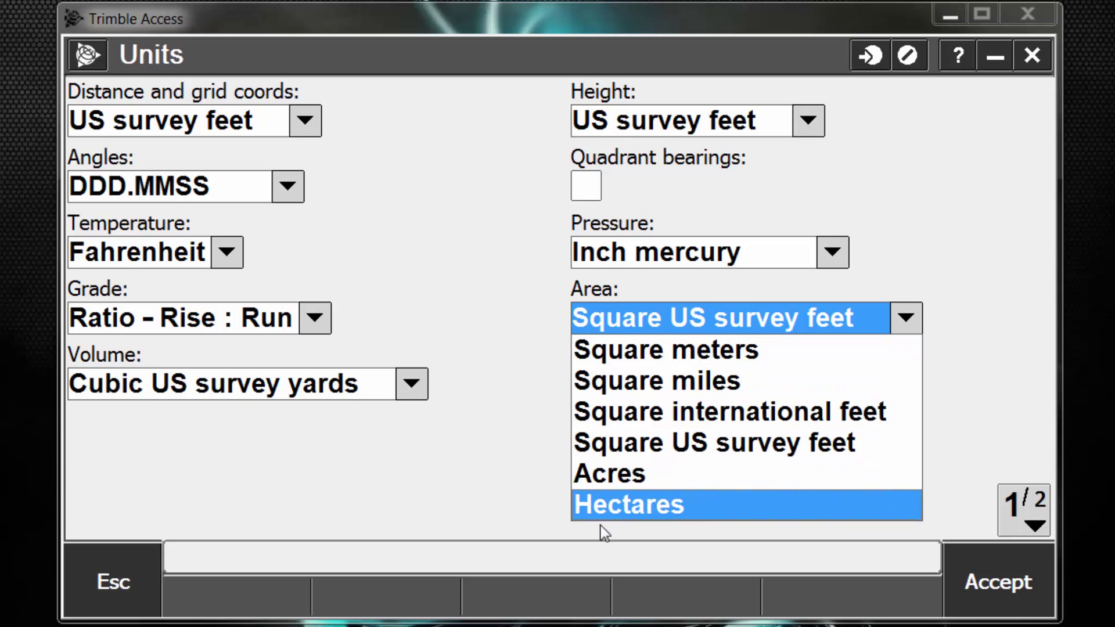
click(390, 478)
click(412, 384)
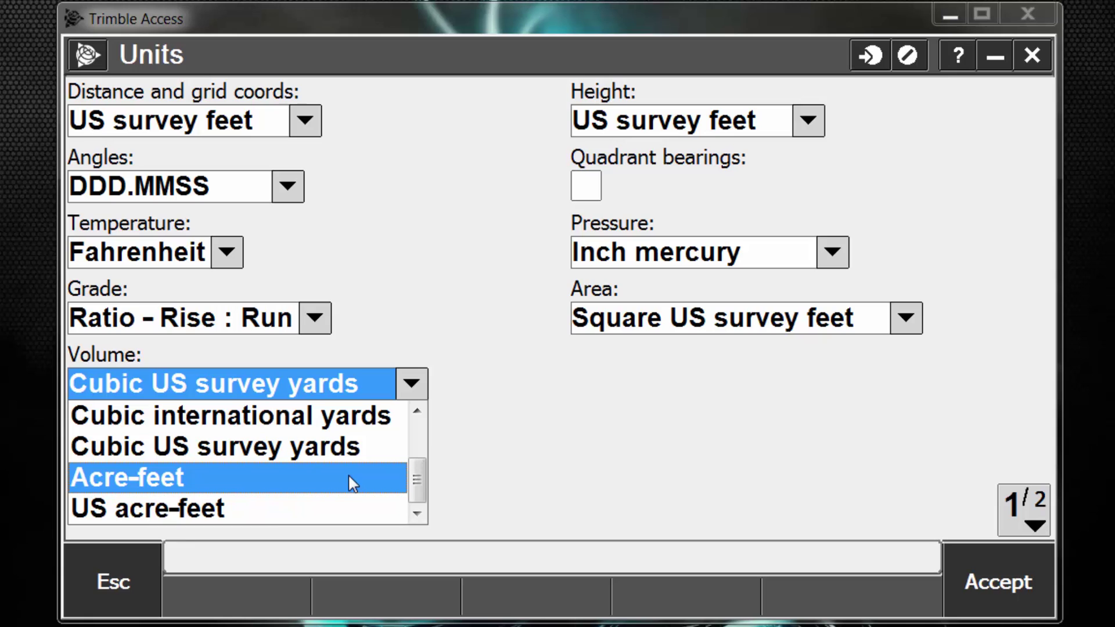
click(636, 455)
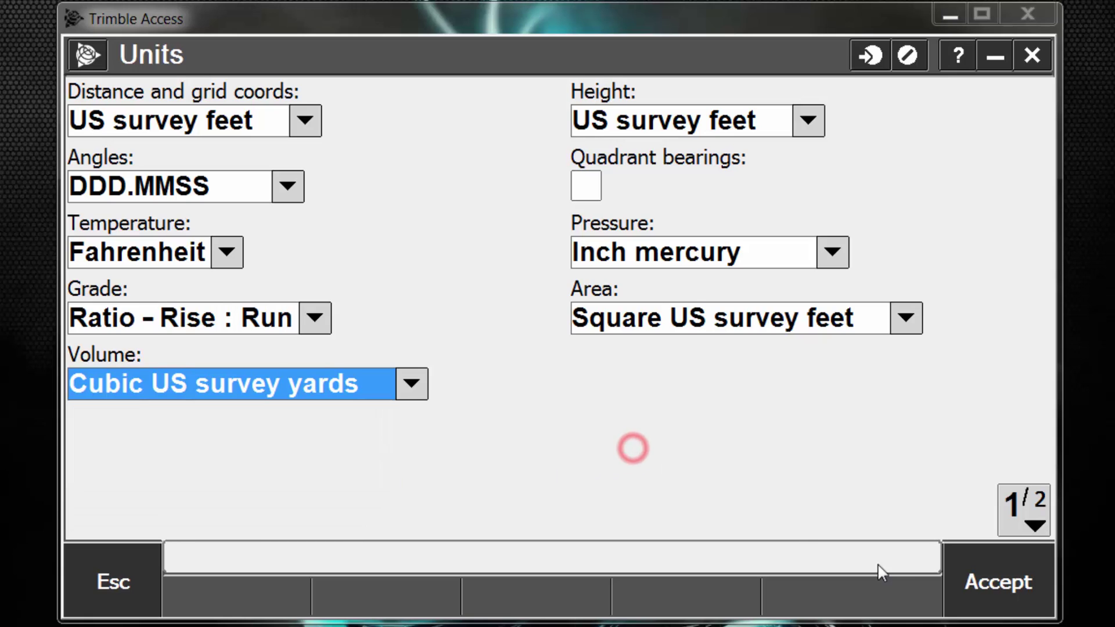
click(1038, 508)
- Set coordinate display to 0.0001 and area and volume display to 0.1, keeping distance at 0.001
click(428, 326)
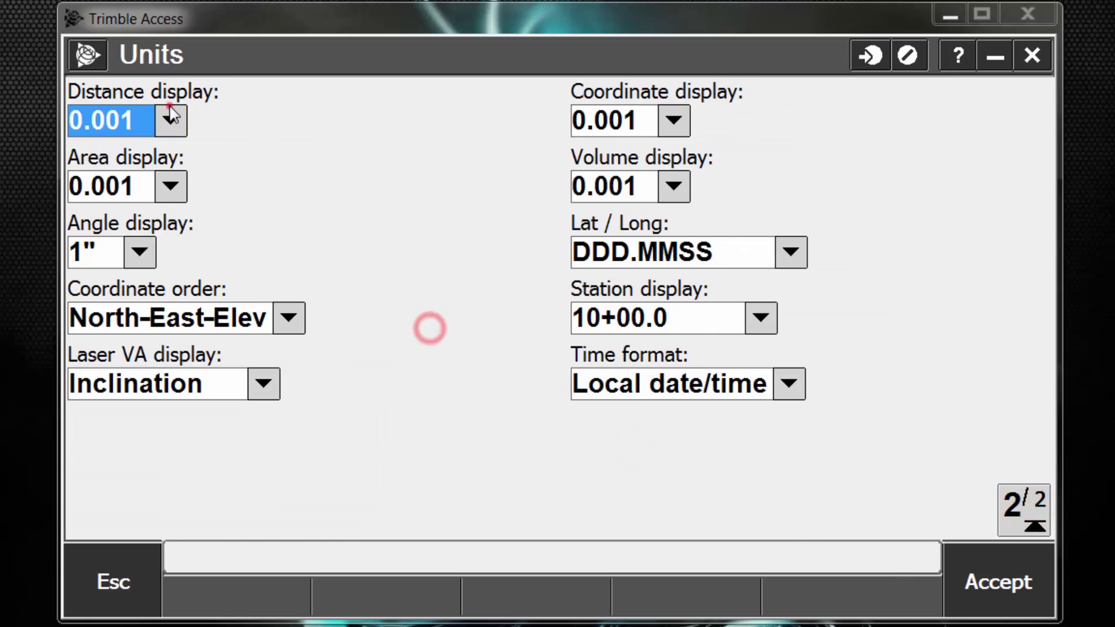
click(170, 116)
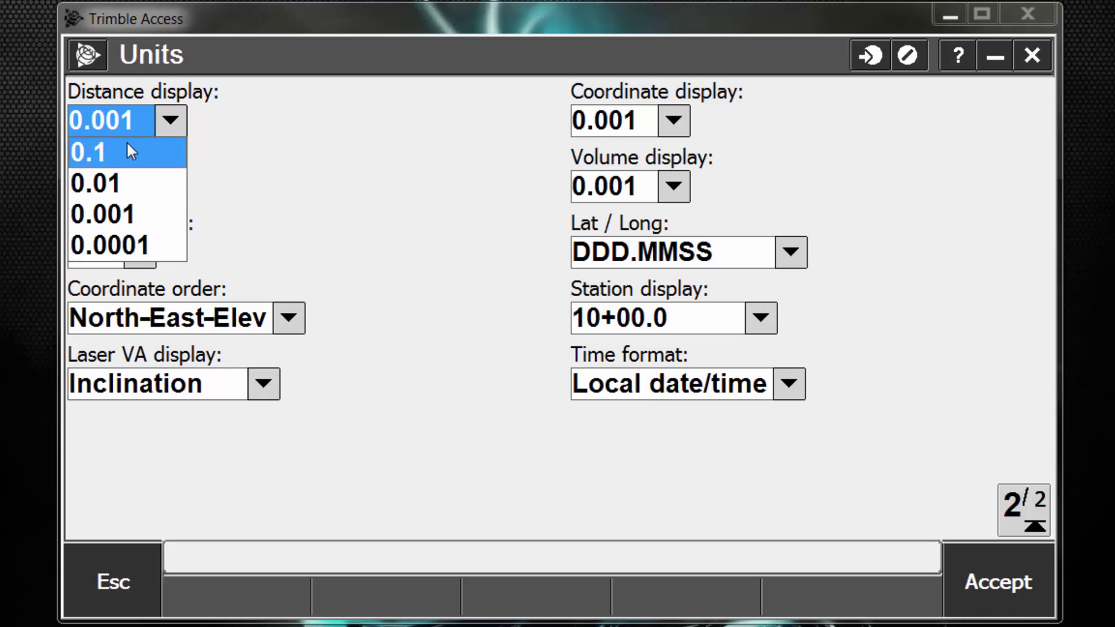
click(106, 218)
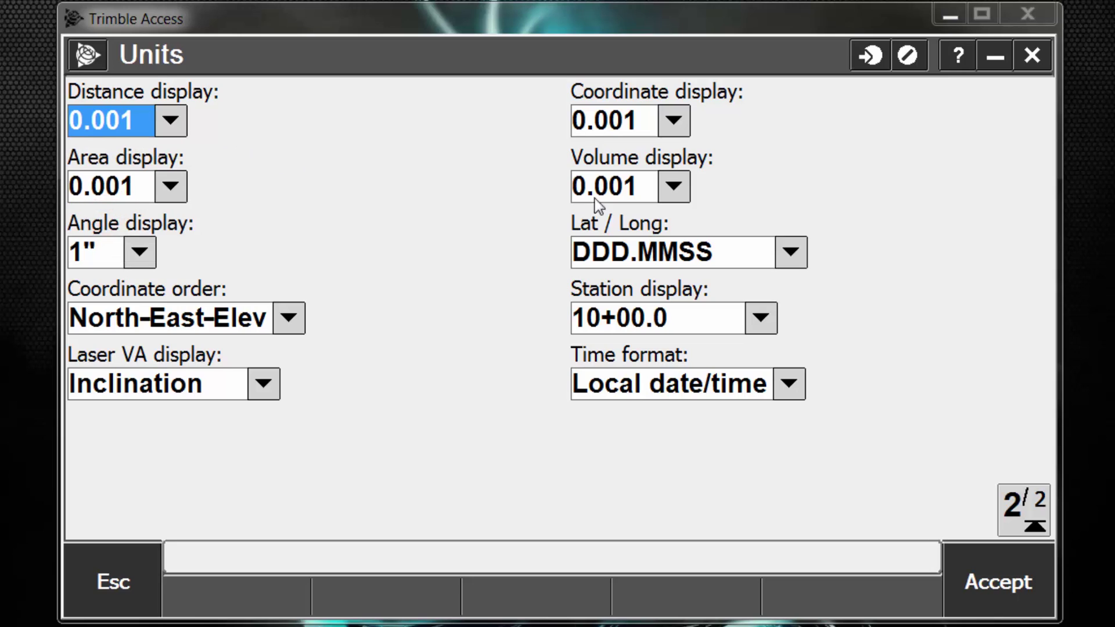
click(668, 121)
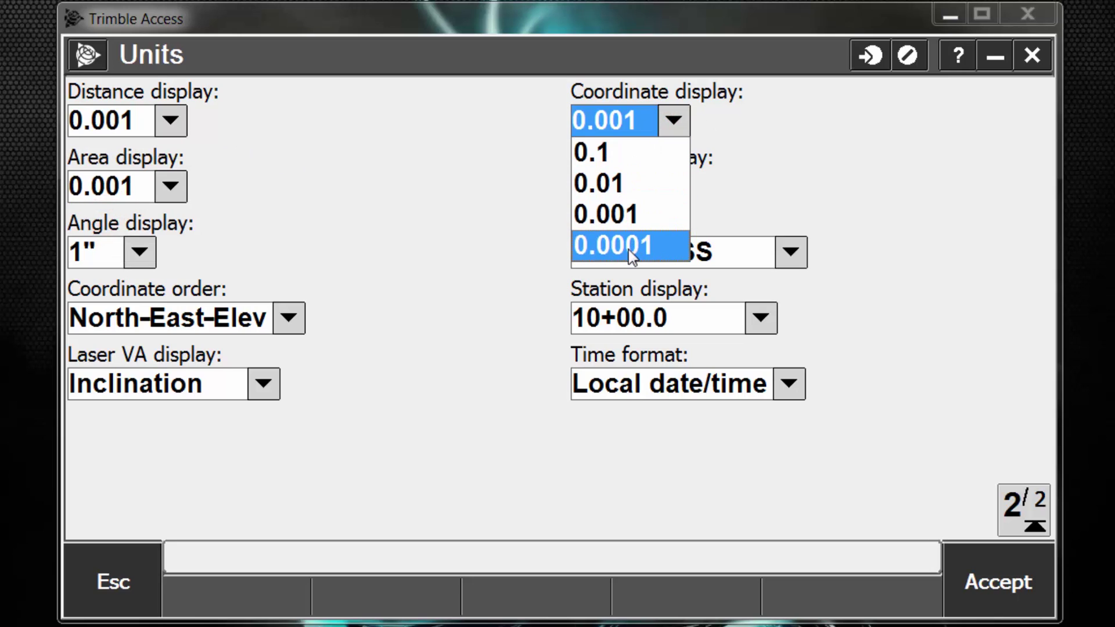
click(630, 253)
click(444, 258)
click(169, 187)
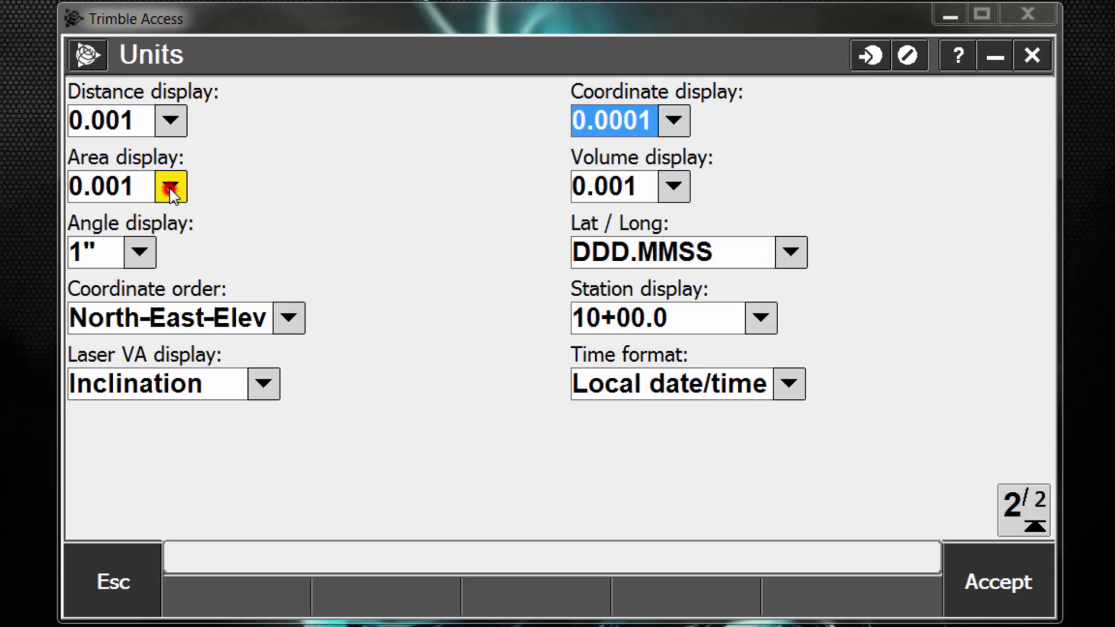
click(158, 223)
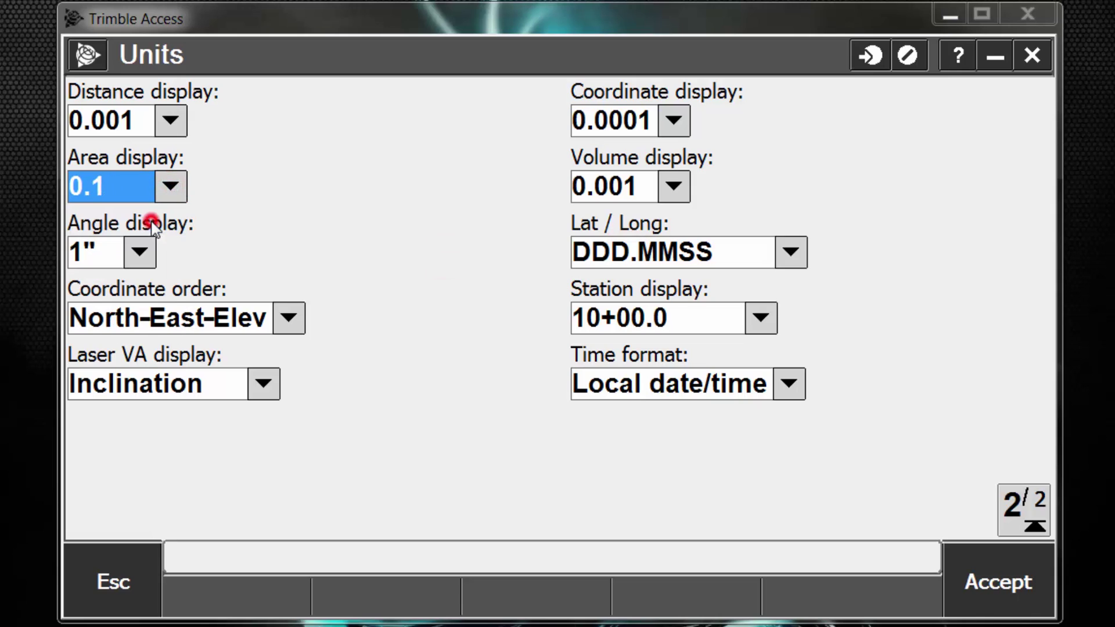
click(653, 186)
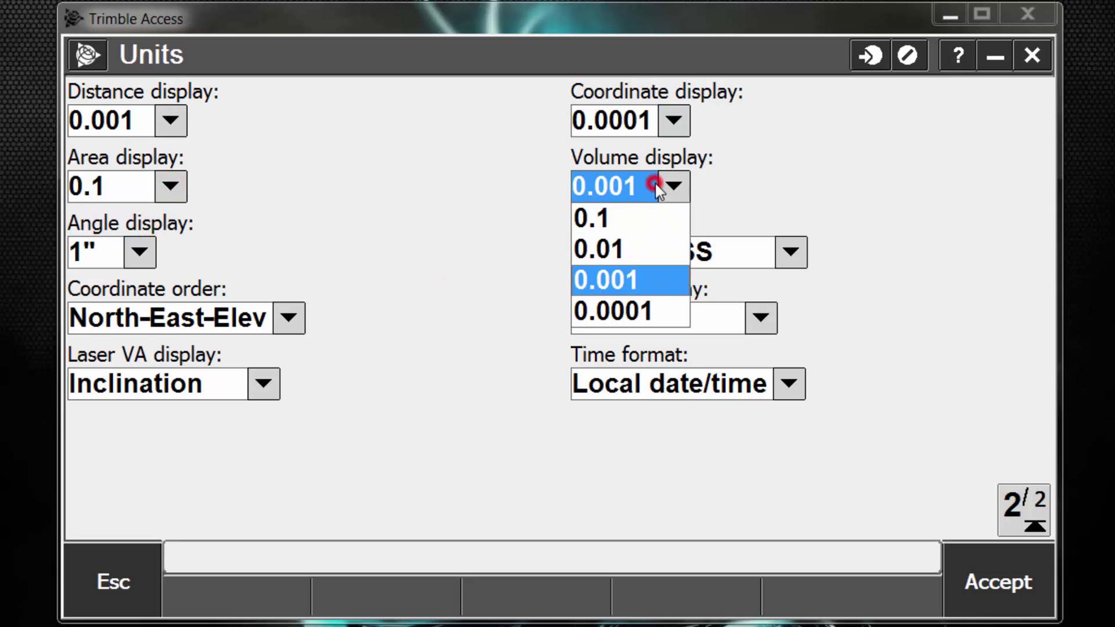
click(615, 221)
click(463, 269)
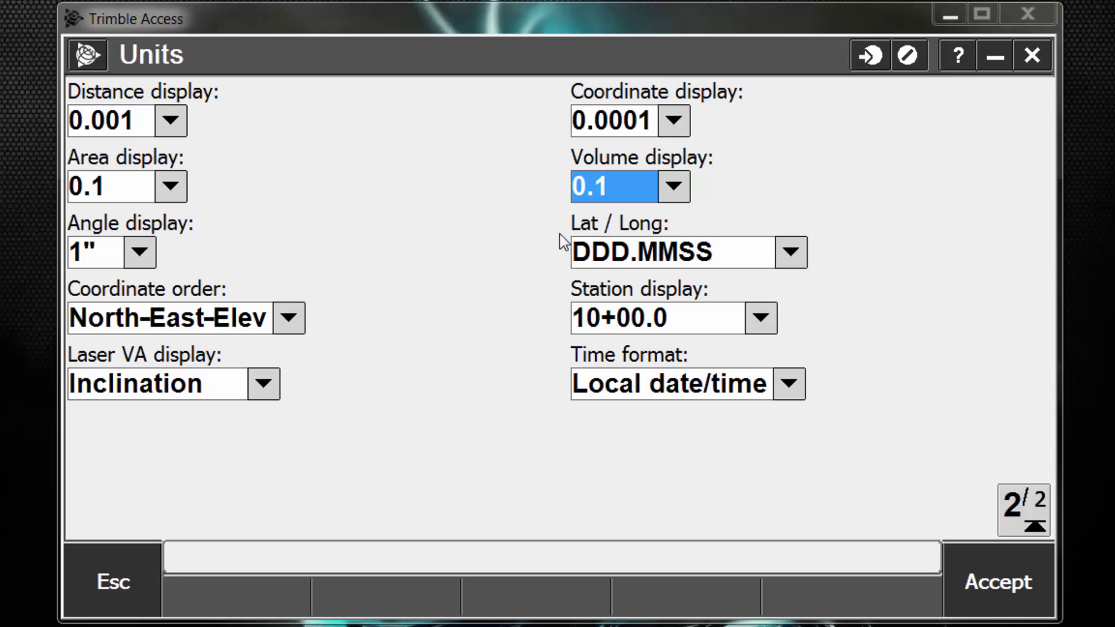
- Keep Lat/Long as DDD.MMSS and station display as 10+00.0, then accept the units
click(717, 252)
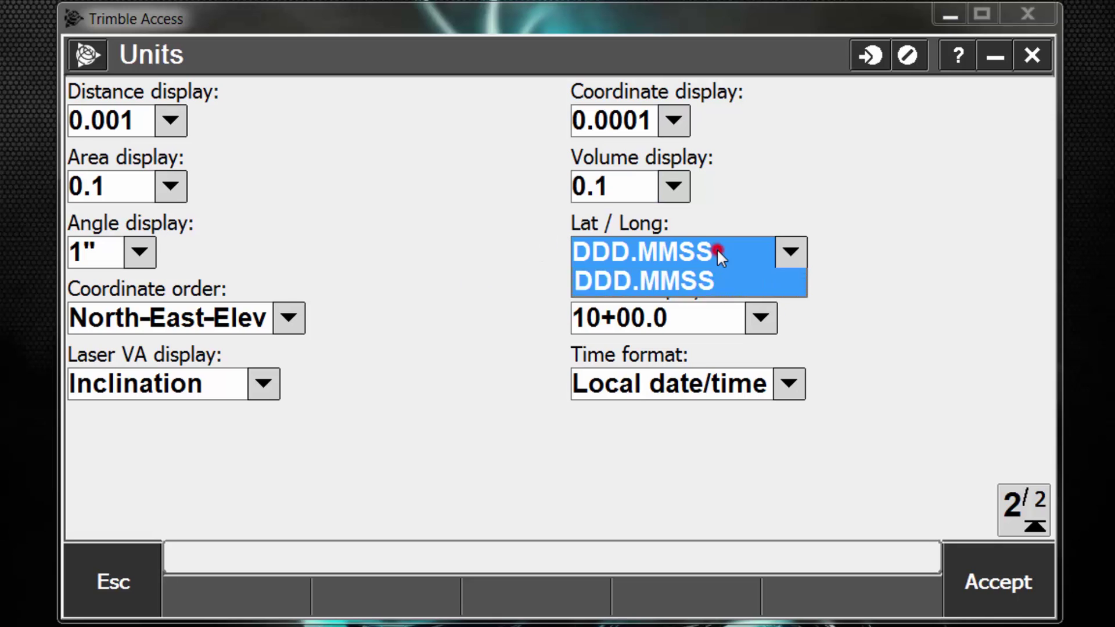
click(494, 277)
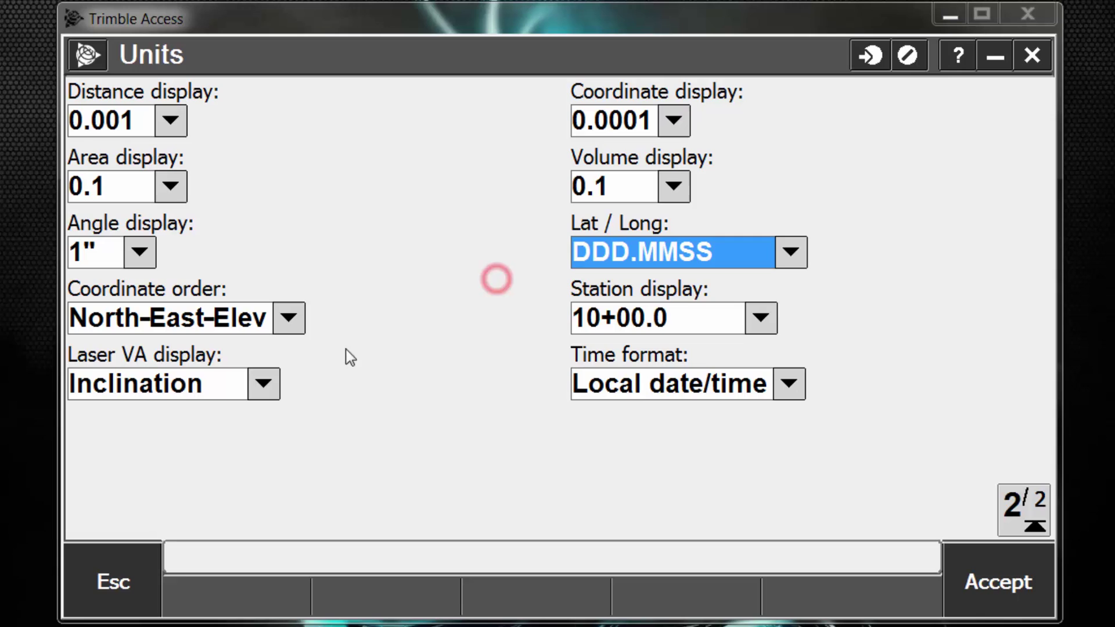
click(746, 318)
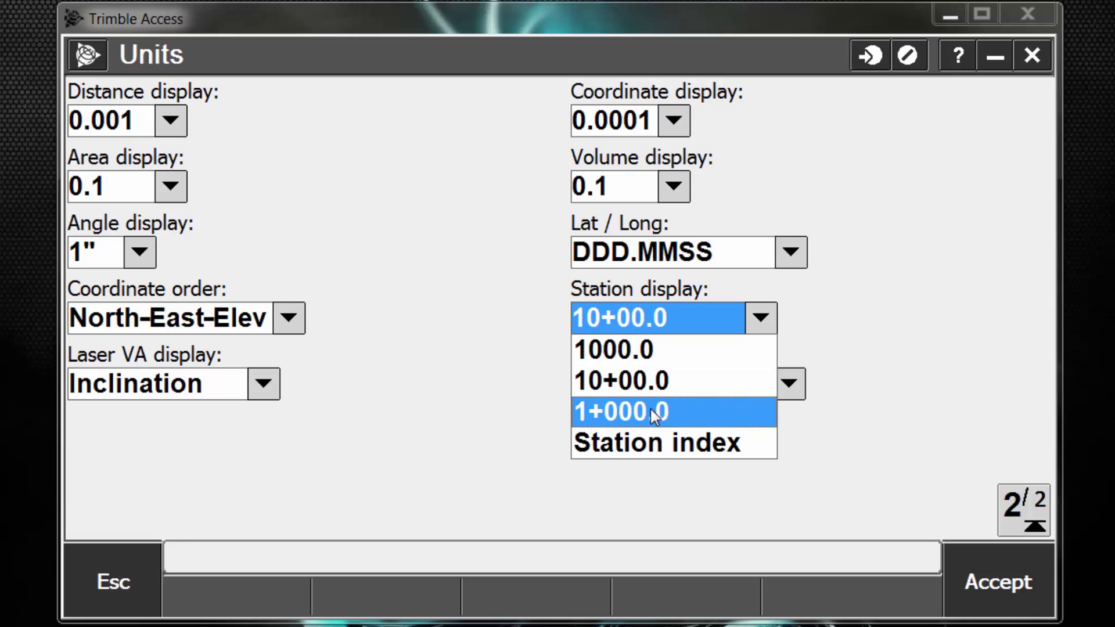
click(670, 386)
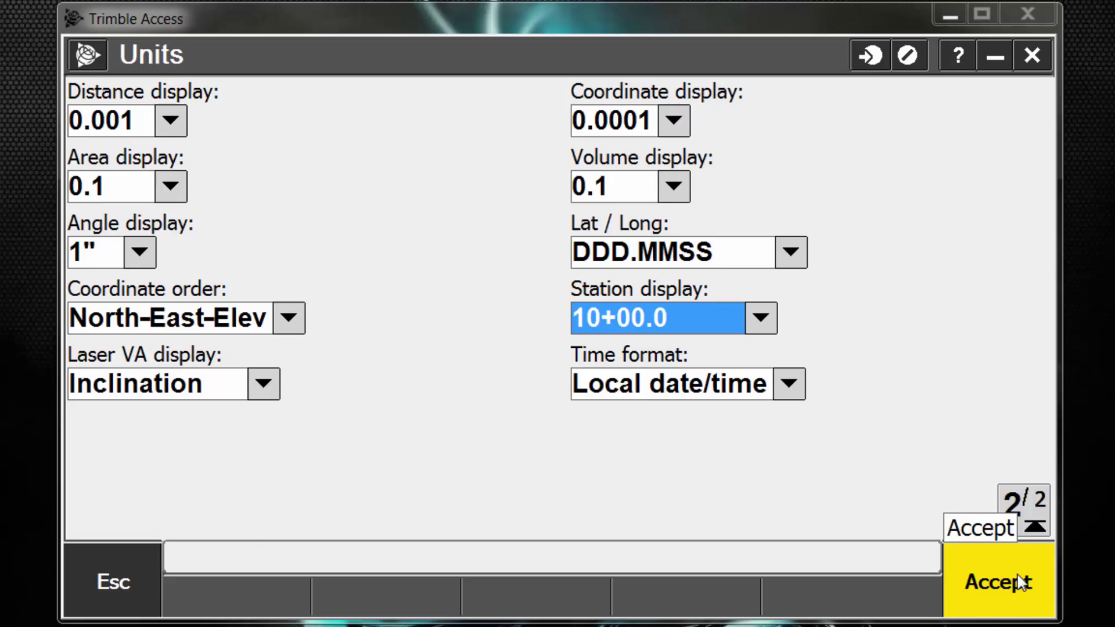
click(1020, 581)
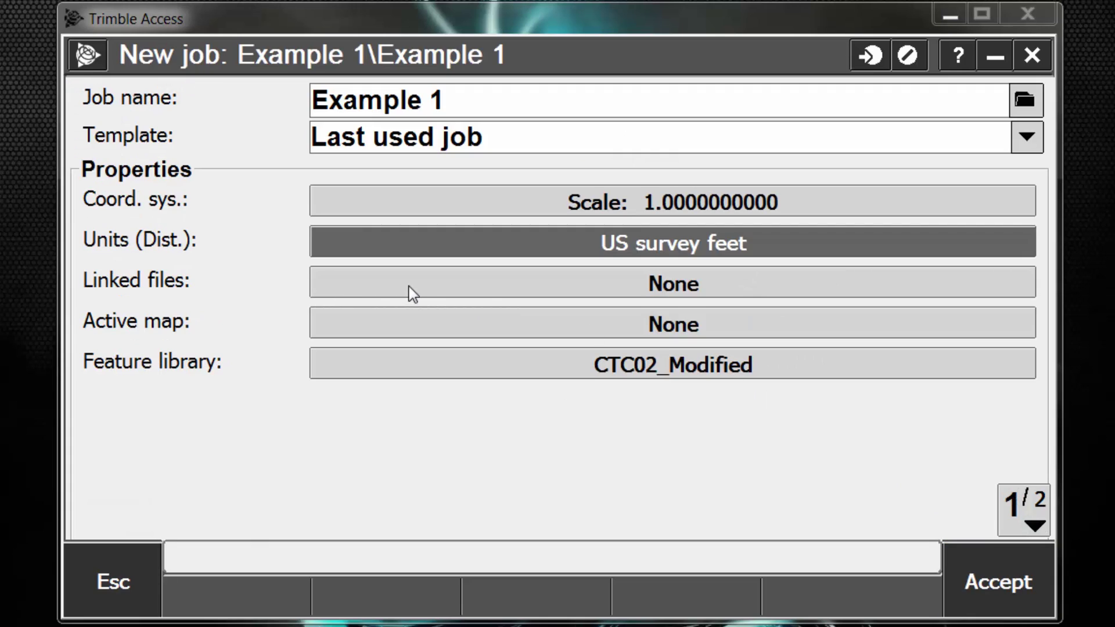
click(451, 280)
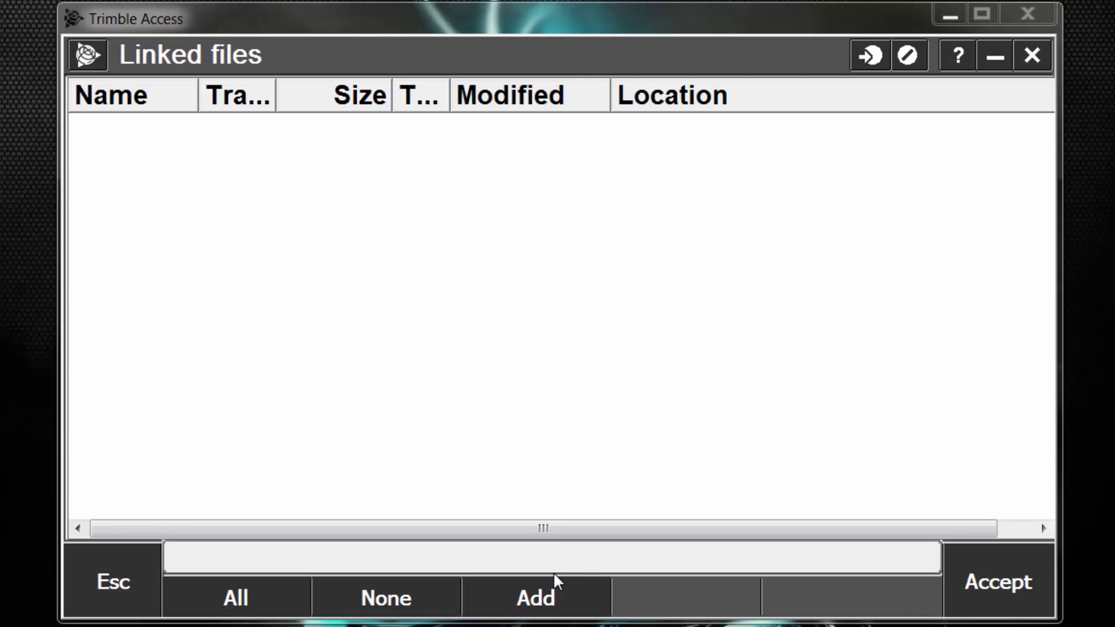
key(Escape)
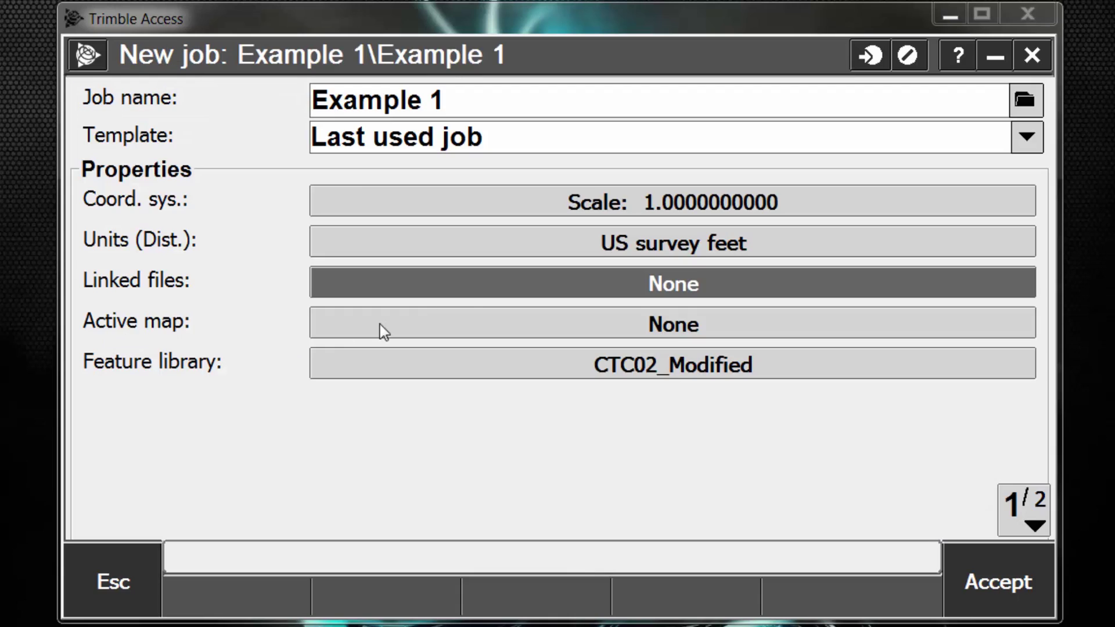
click(482, 326)
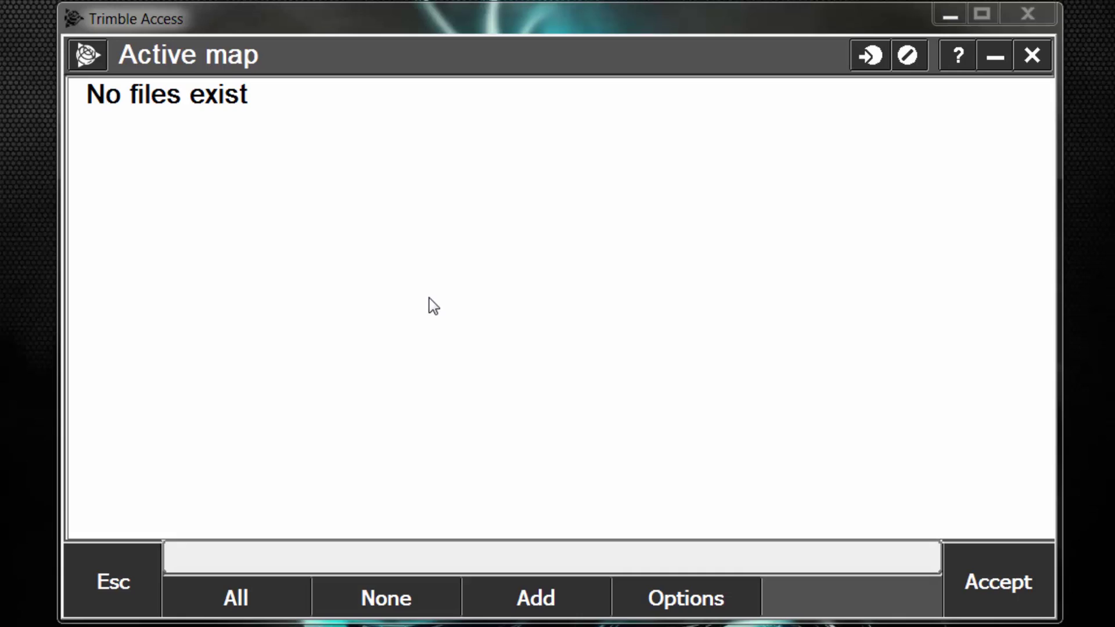
- Leave the active map as none and set the job's feature library to None
key(Escape)
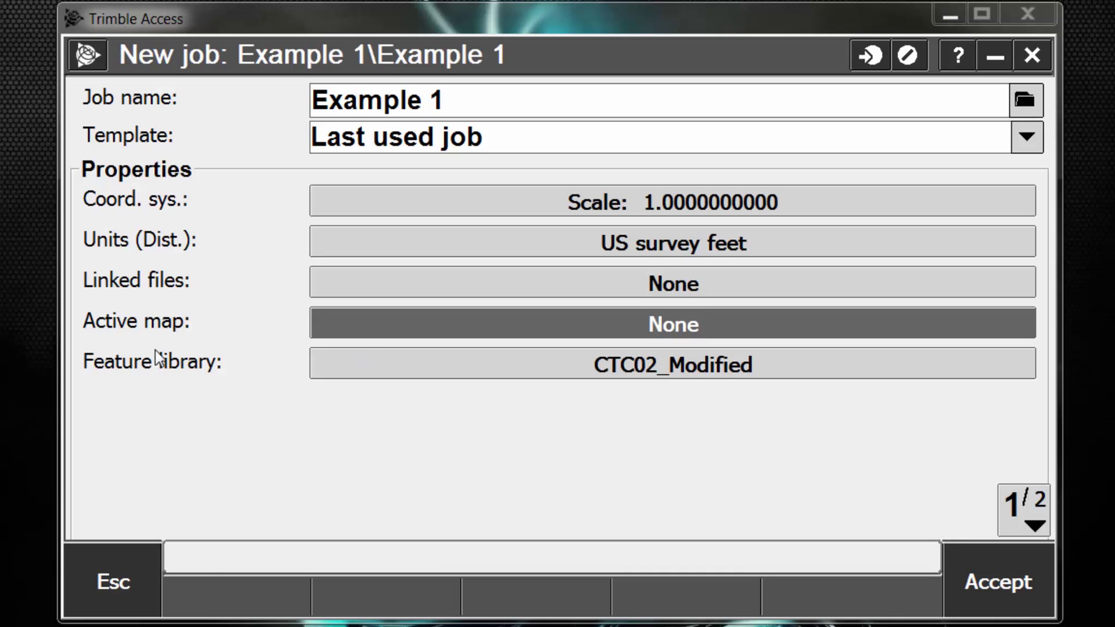
click(485, 366)
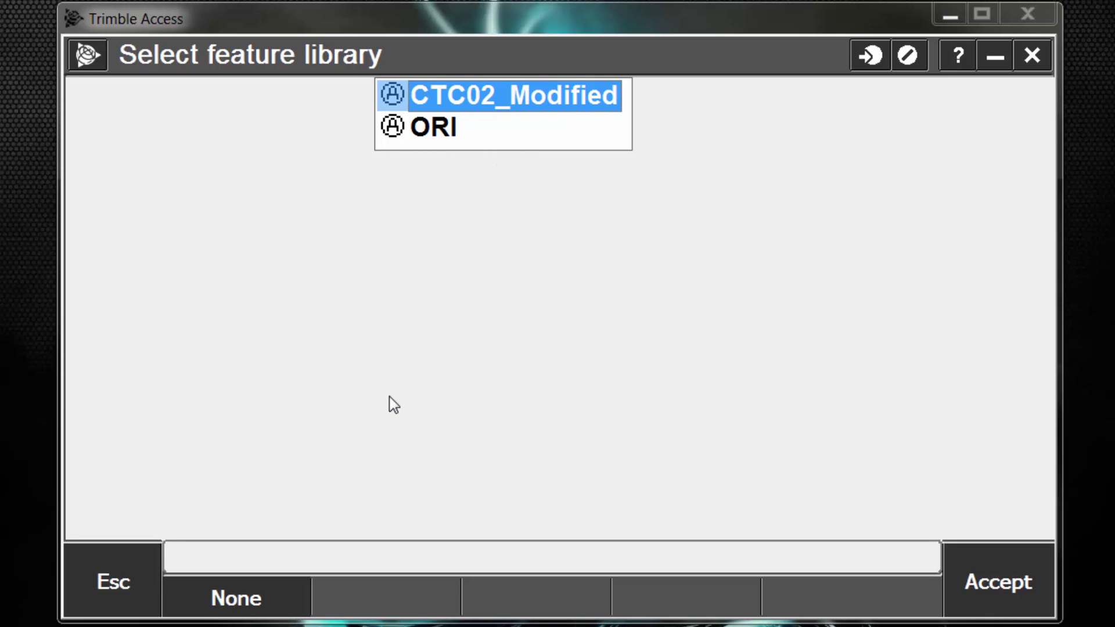
click(230, 603)
click(746, 501)
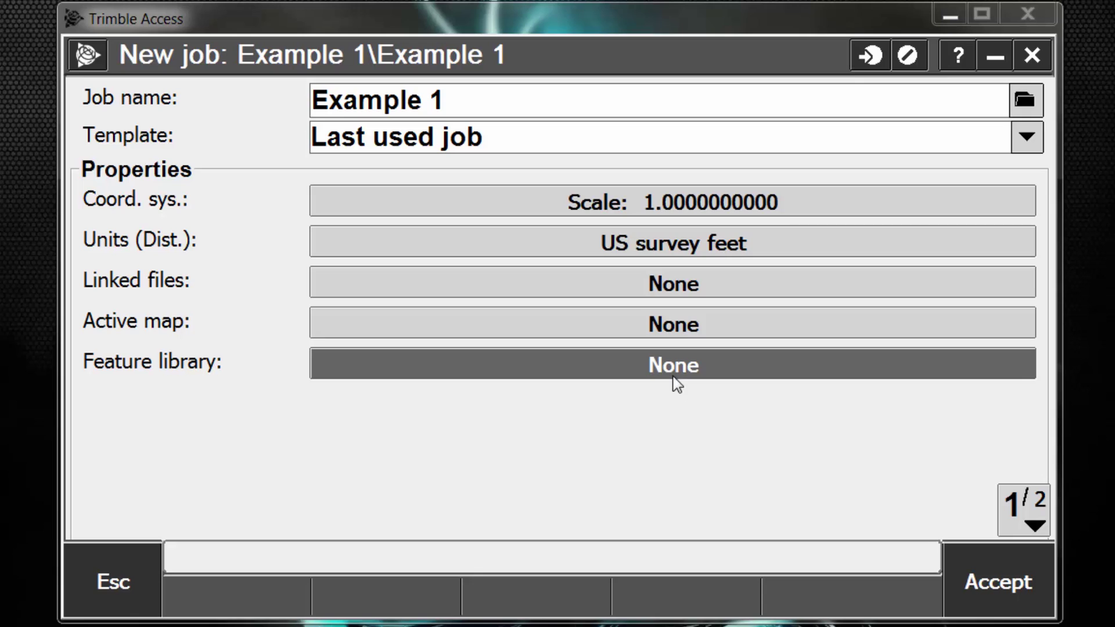
- Open the job's Cogo settings, keeping Grid distances, Increase North-East and a 0.5 weight exponent
click(1015, 505)
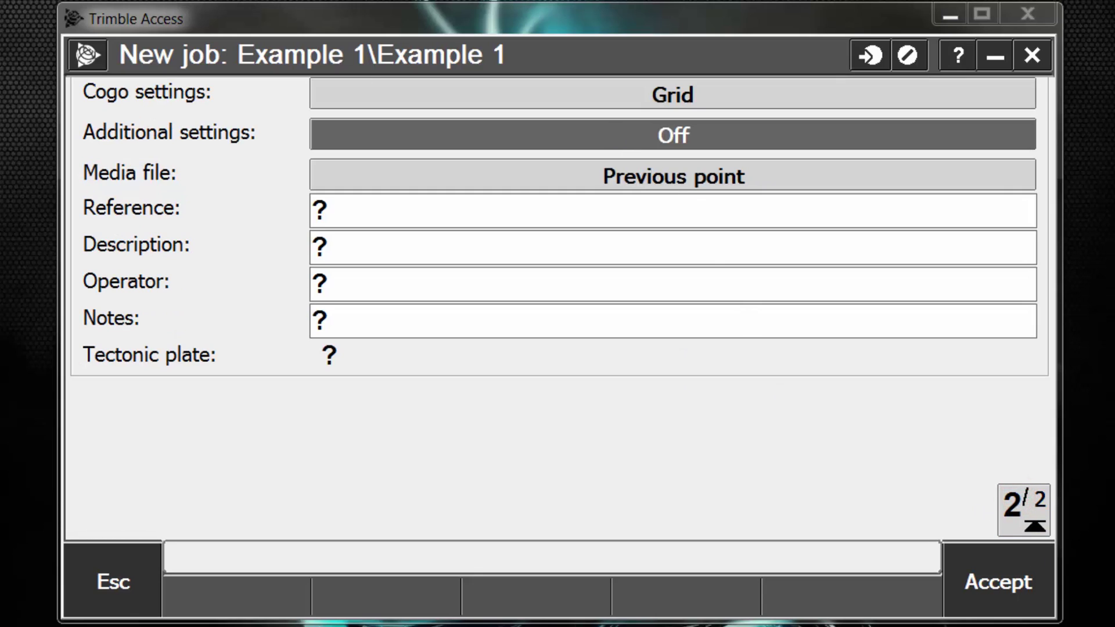
click(413, 95)
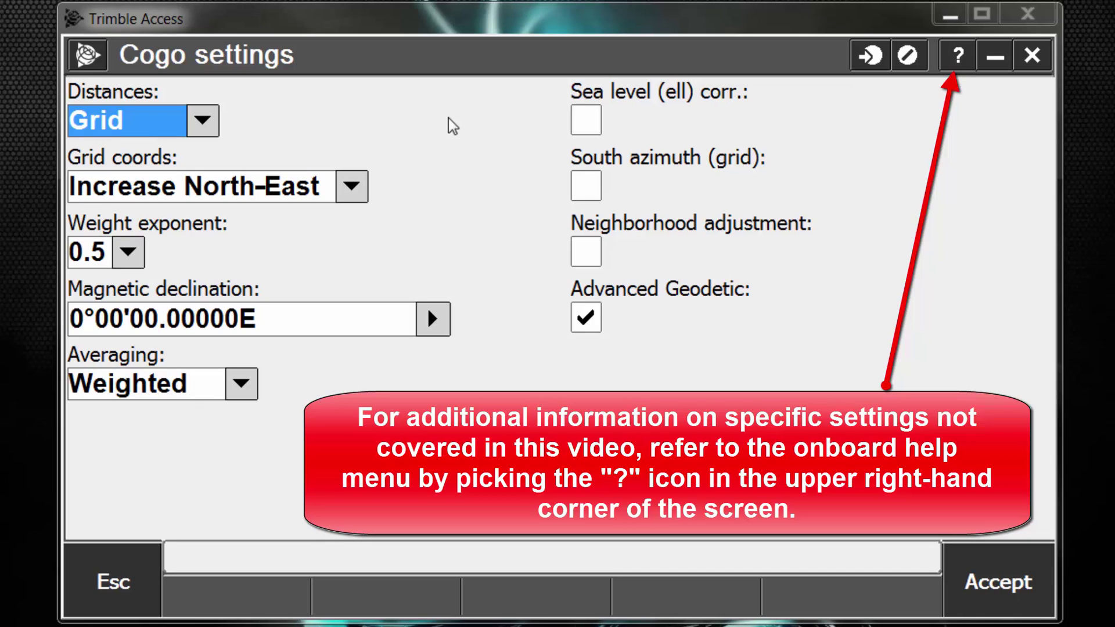
click(202, 132)
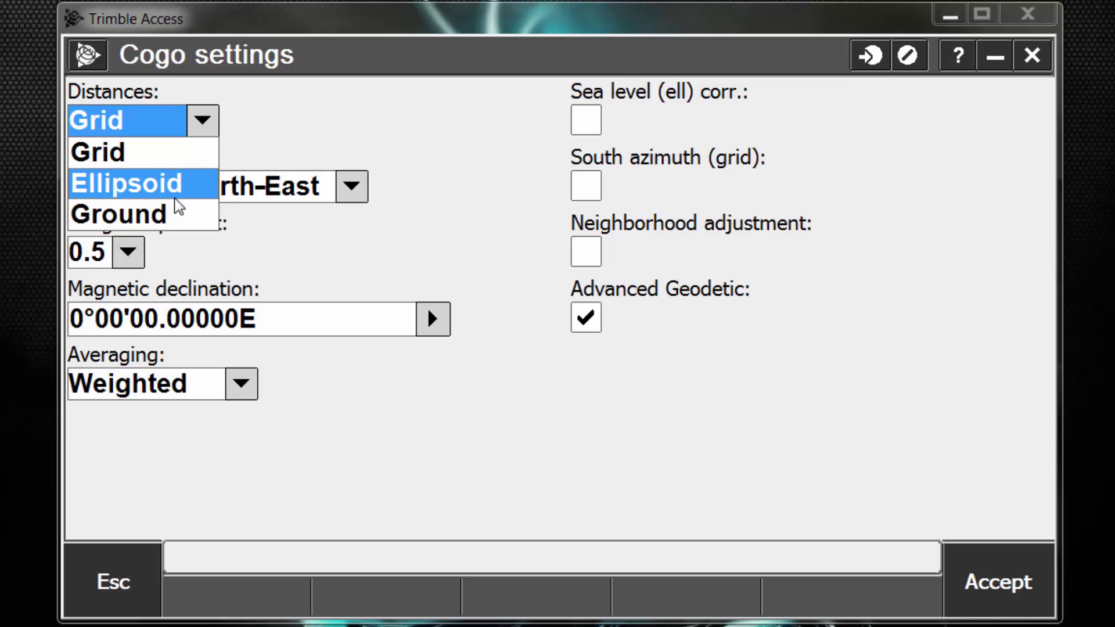
click(158, 166)
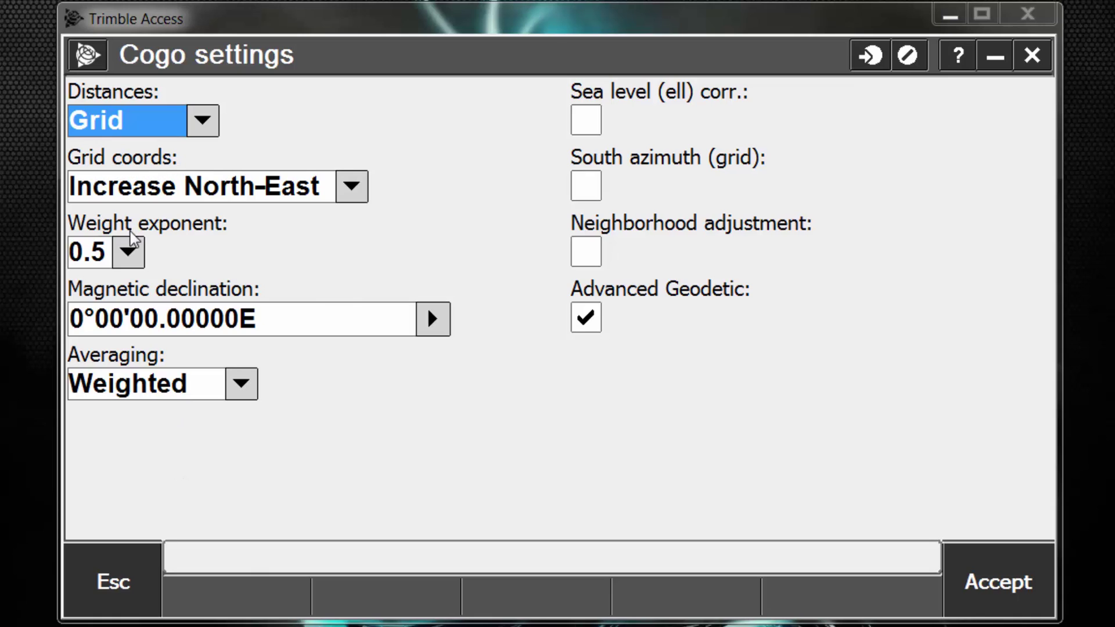
click(244, 195)
click(291, 162)
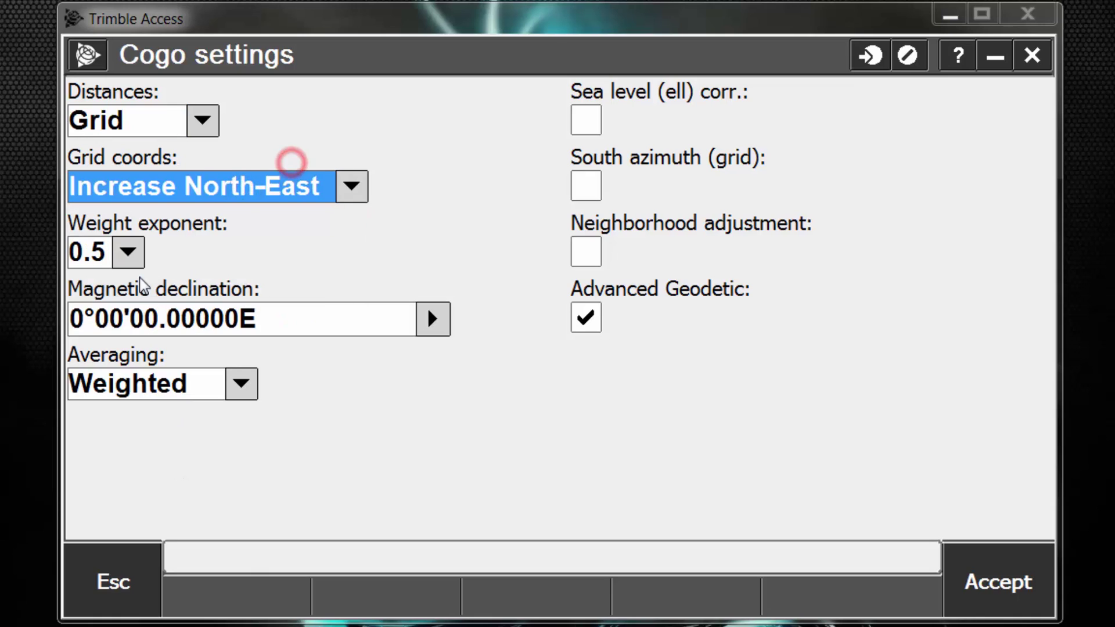
click(126, 252)
click(201, 256)
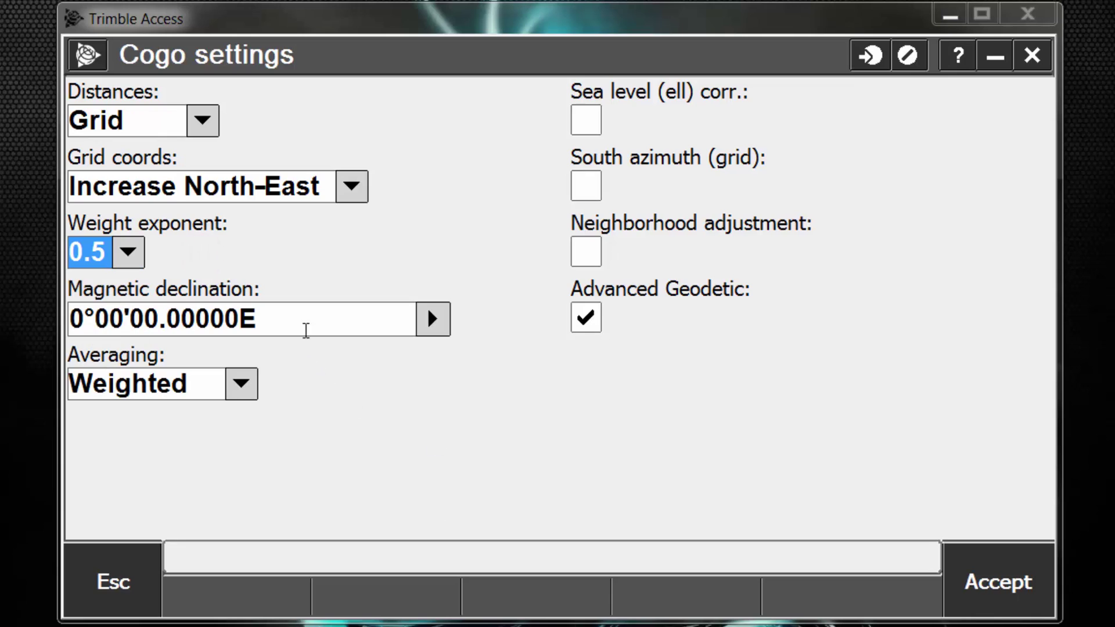
- Keep magnetic declination and Weighted averaging, turn on sea level (ellipsoid) correction, and accept
click(304, 319)
click(442, 440)
click(241, 382)
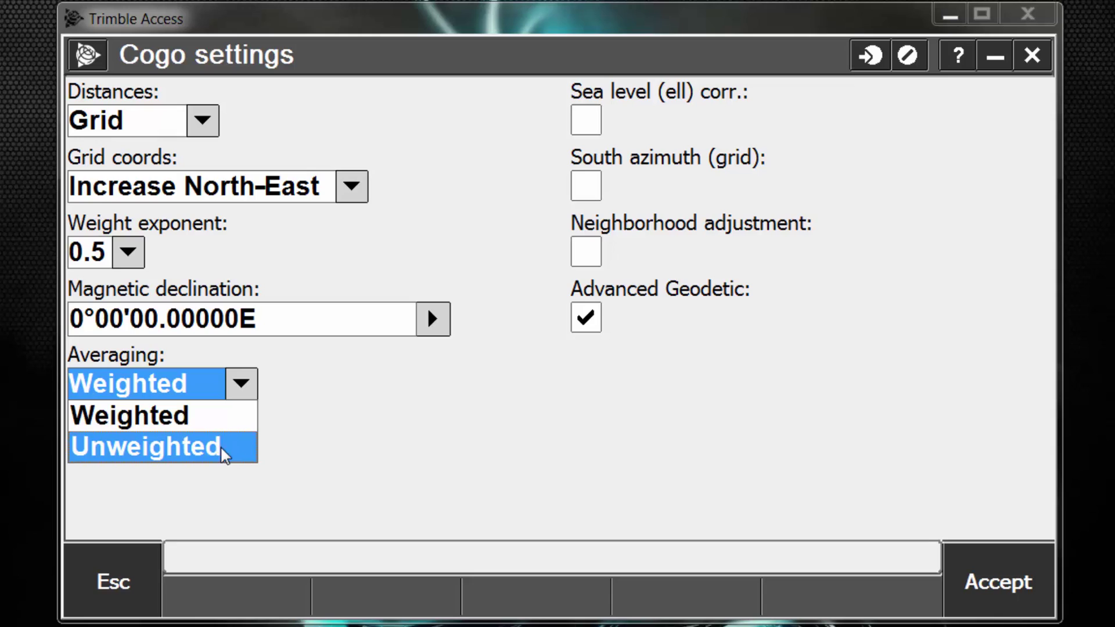
click(509, 466)
click(586, 119)
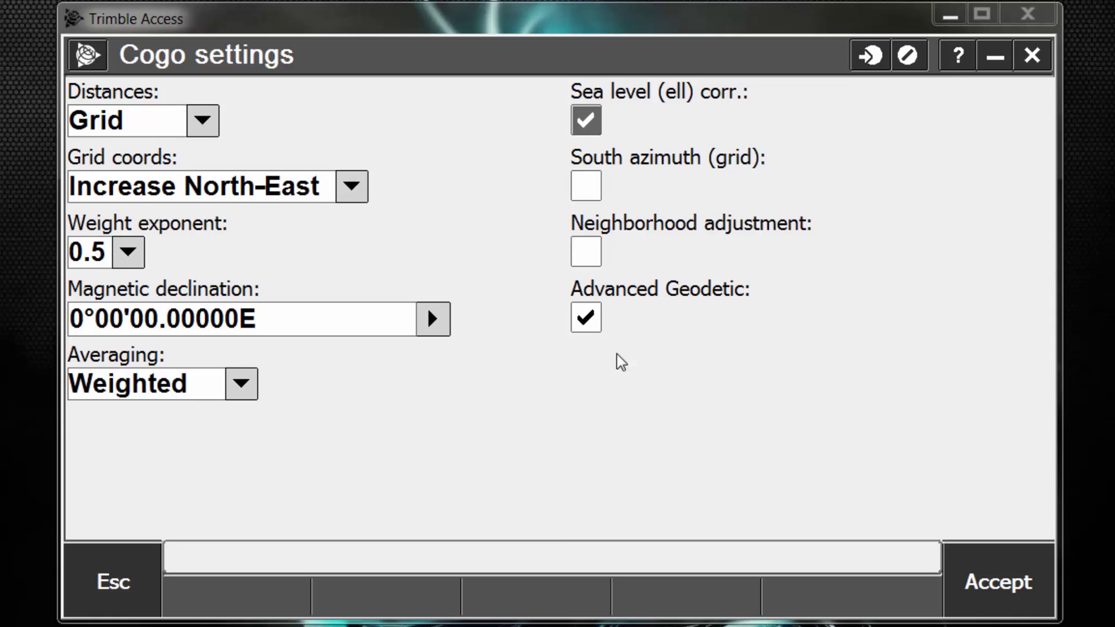
click(965, 598)
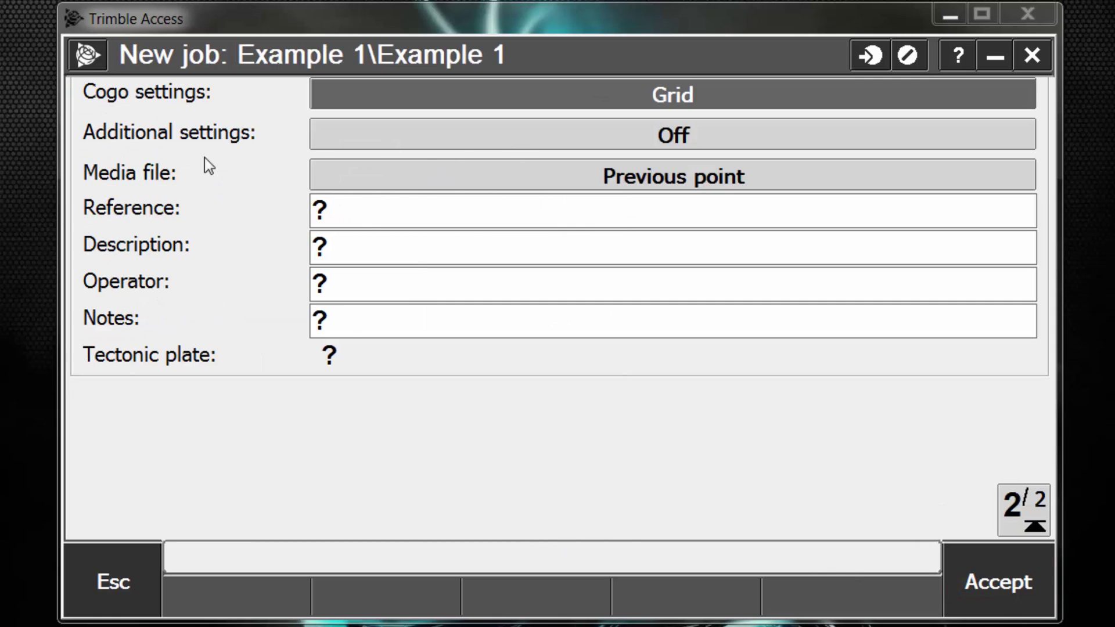
click(383, 135)
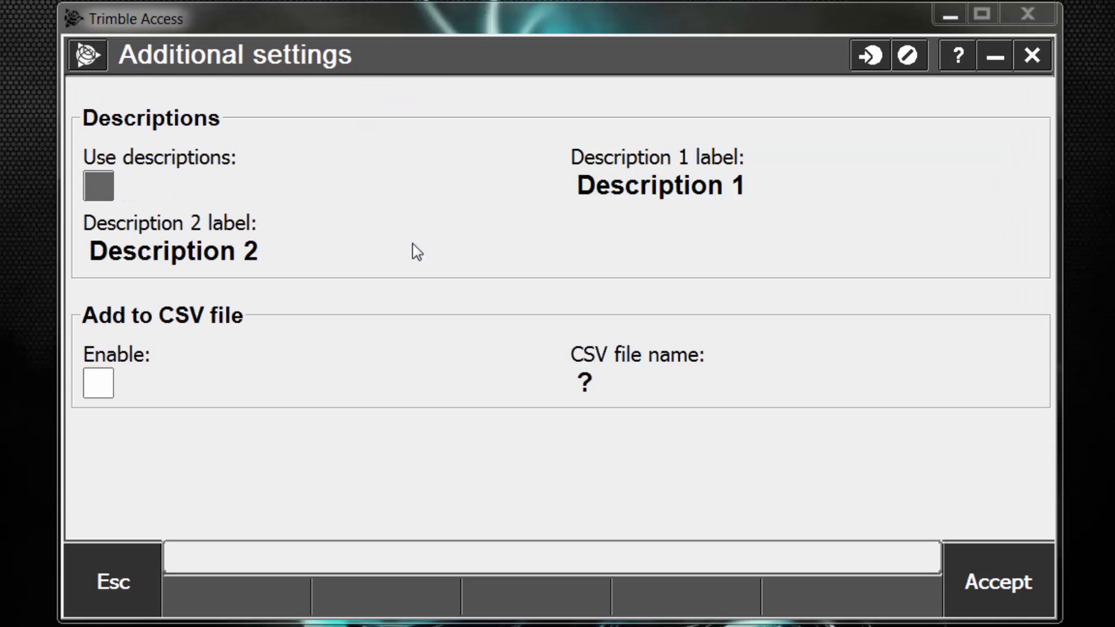
click(107, 185)
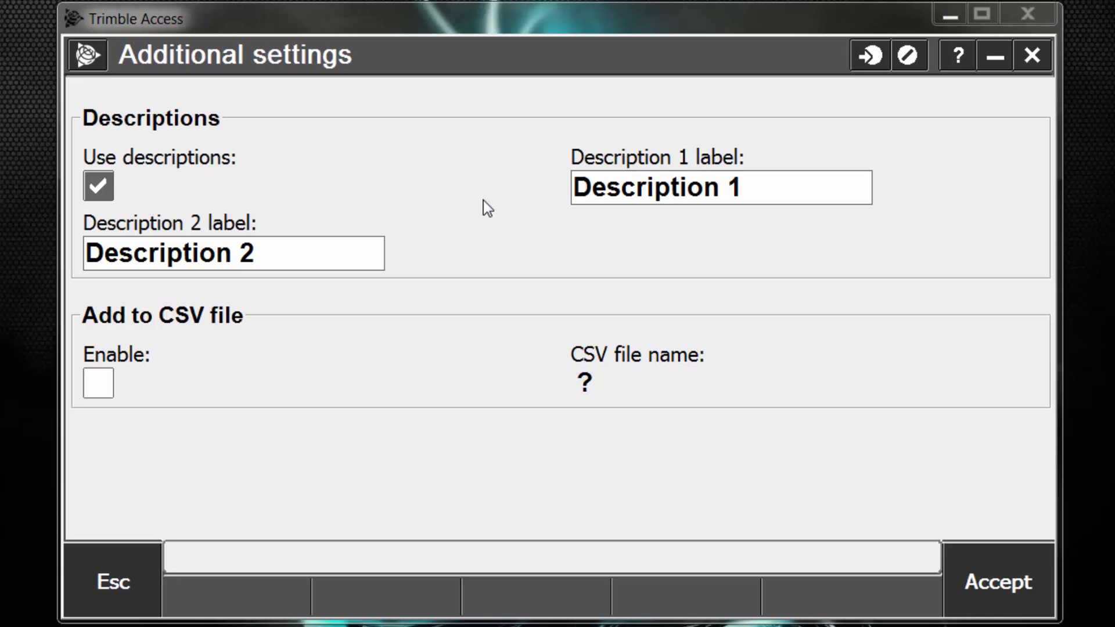
click(98, 395)
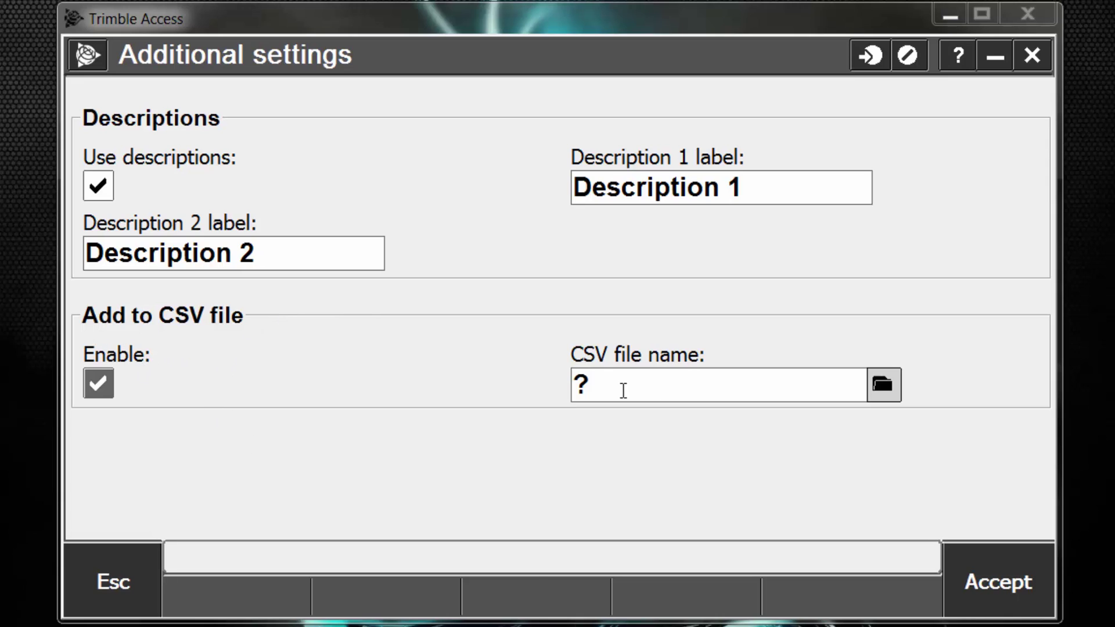
click(99, 385)
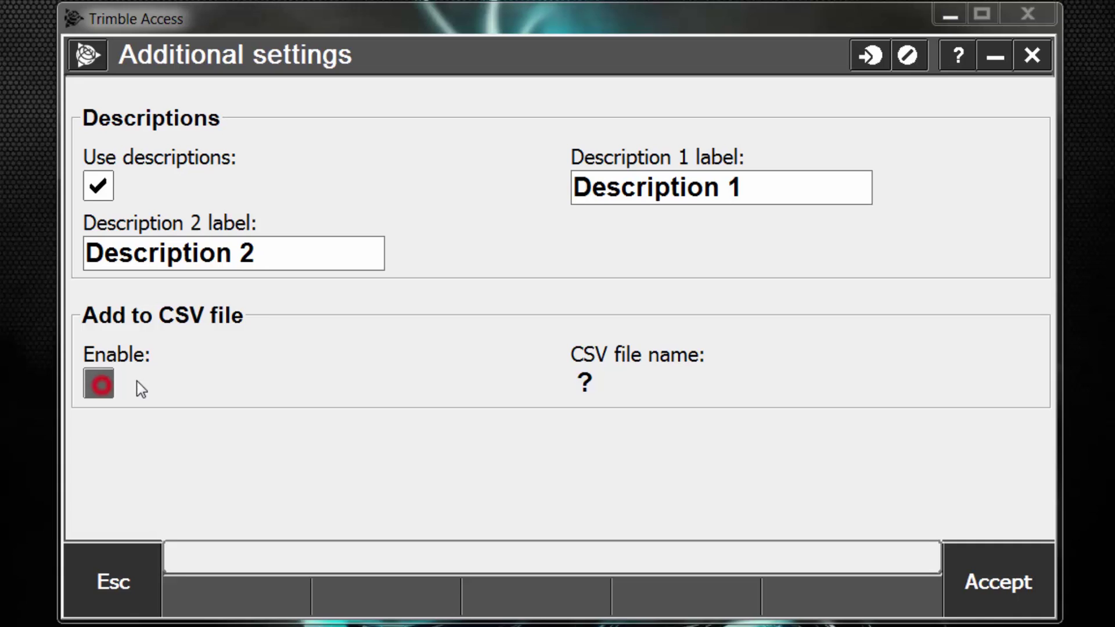
click(96, 184)
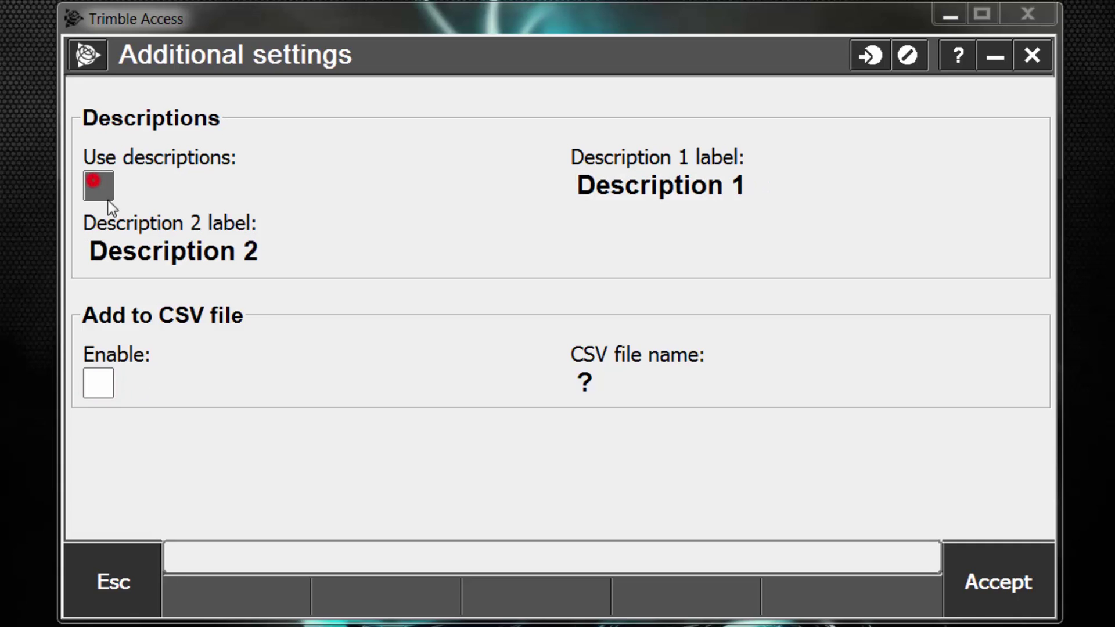
click(989, 583)
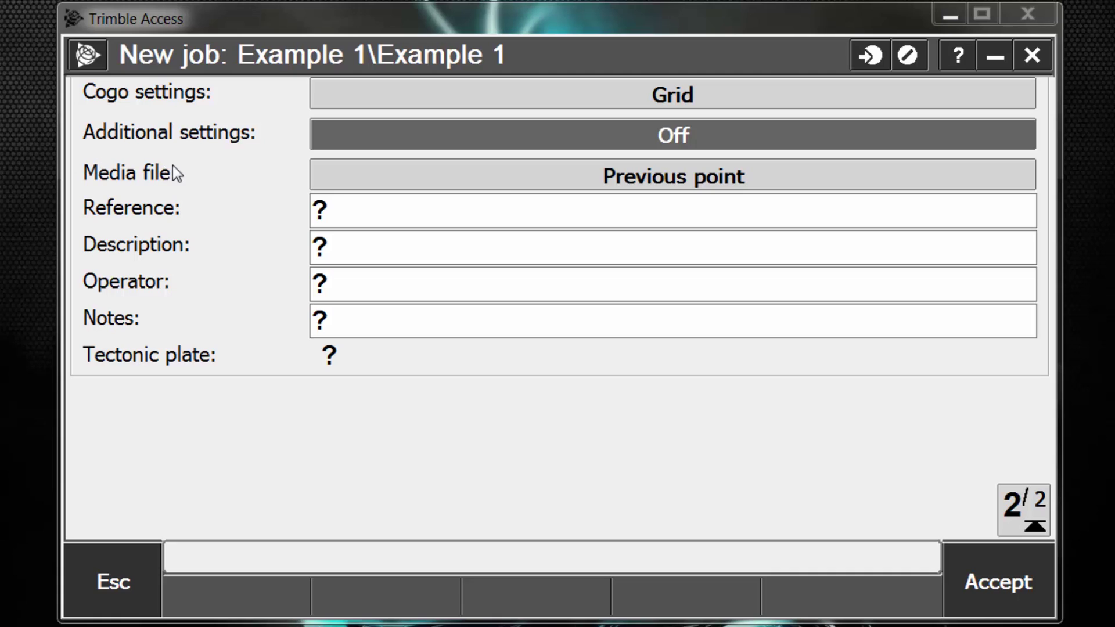
- Keep media files linked to Previous point and enable Geotag images in the media file settings
click(503, 174)
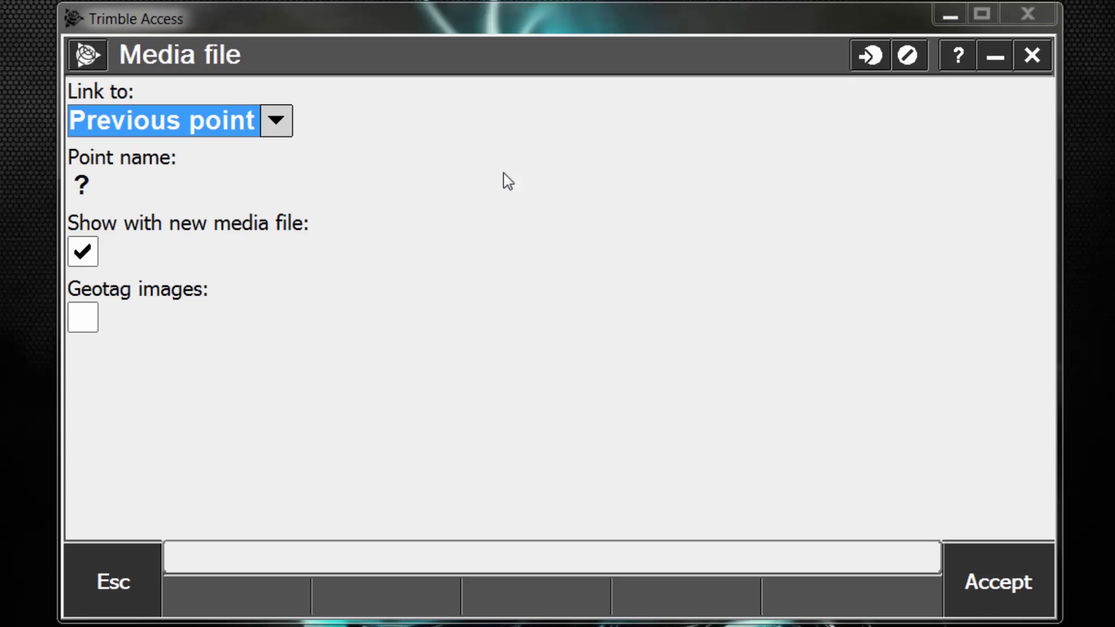
click(276, 120)
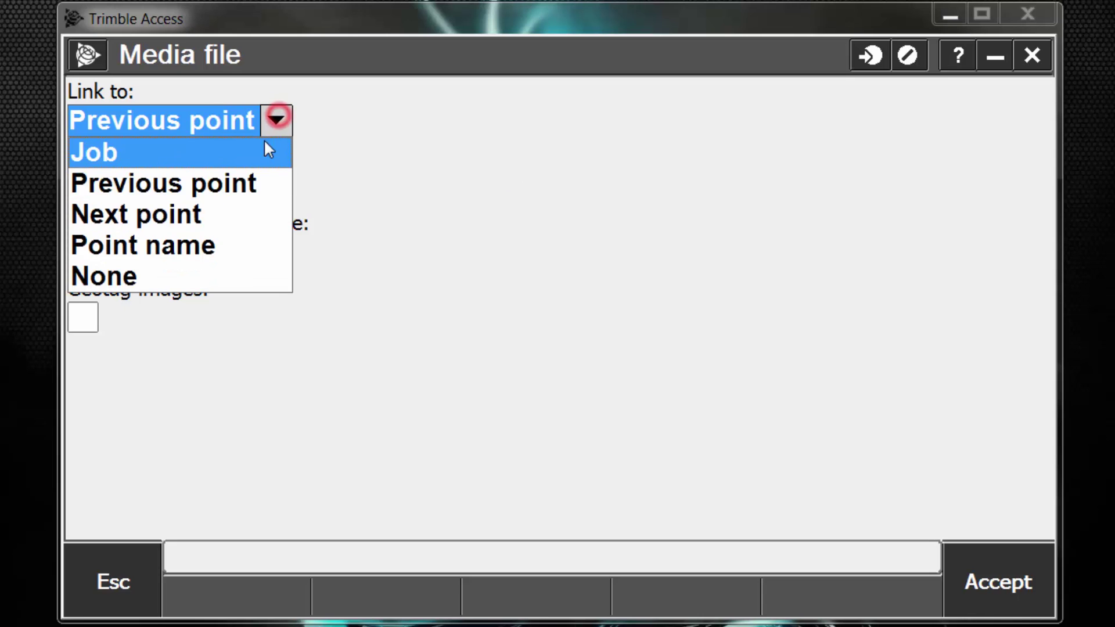
click(789, 331)
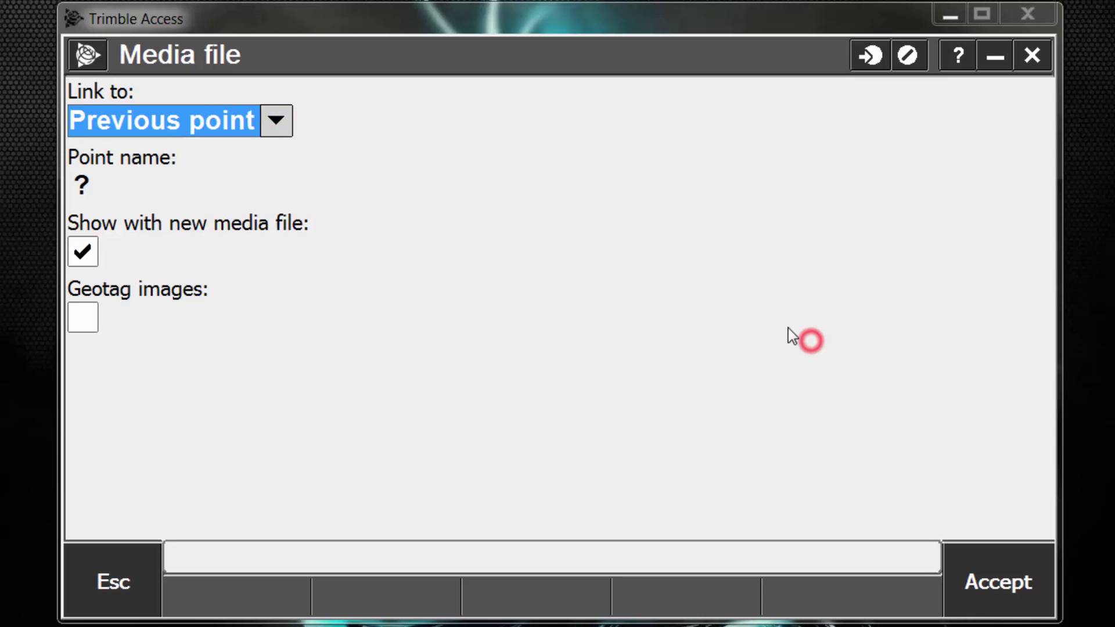
click(90, 311)
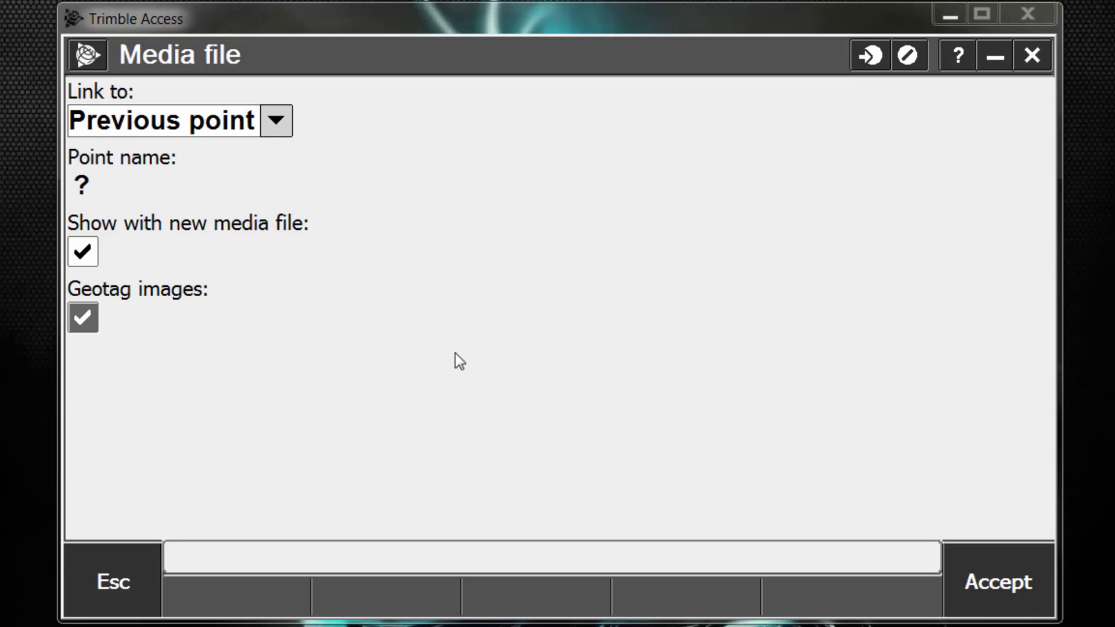
click(983, 581)
click(423, 495)
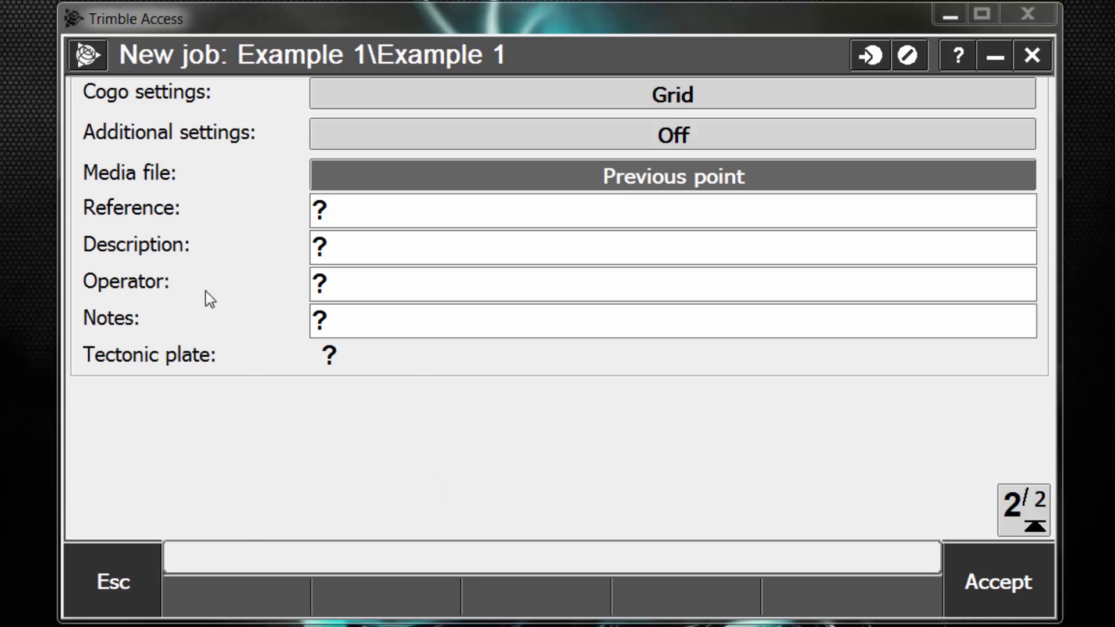
click(394, 211)
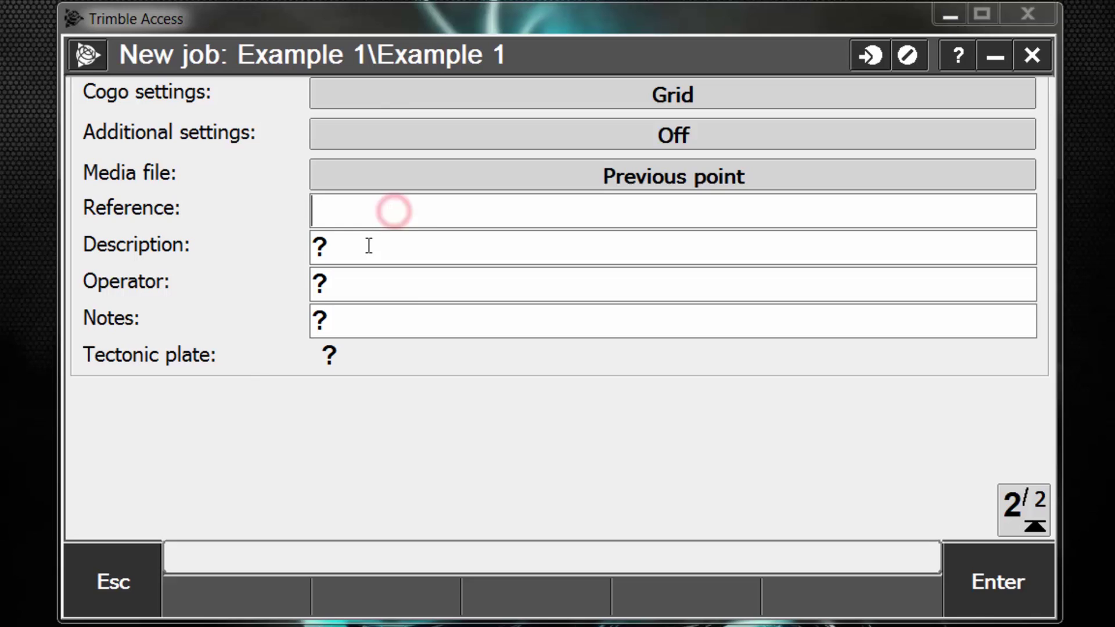
click(388, 291)
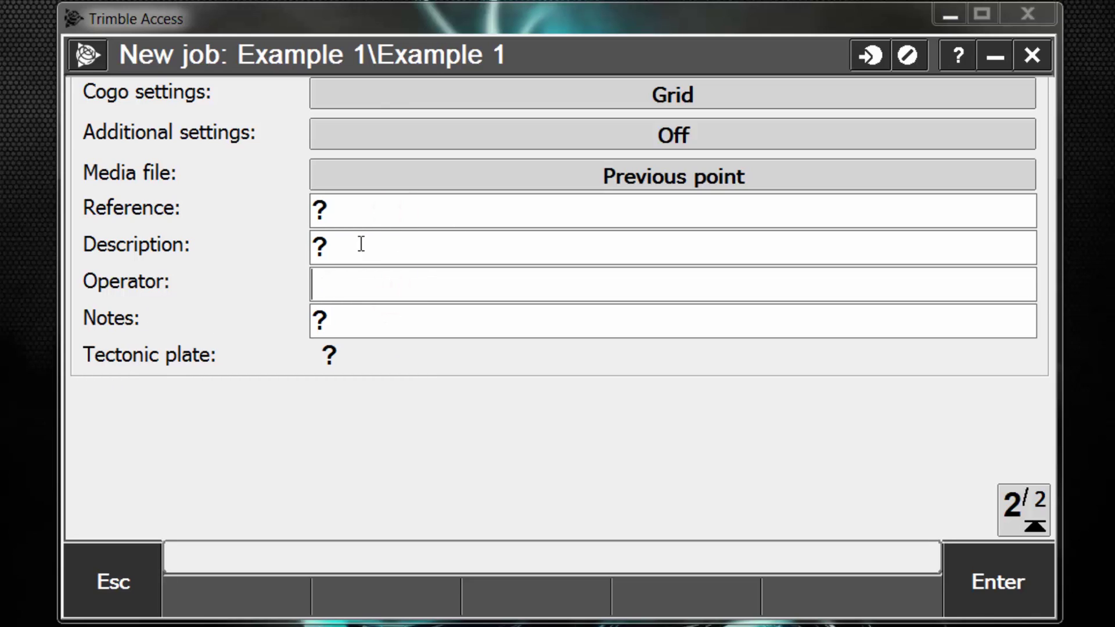
click(357, 210)
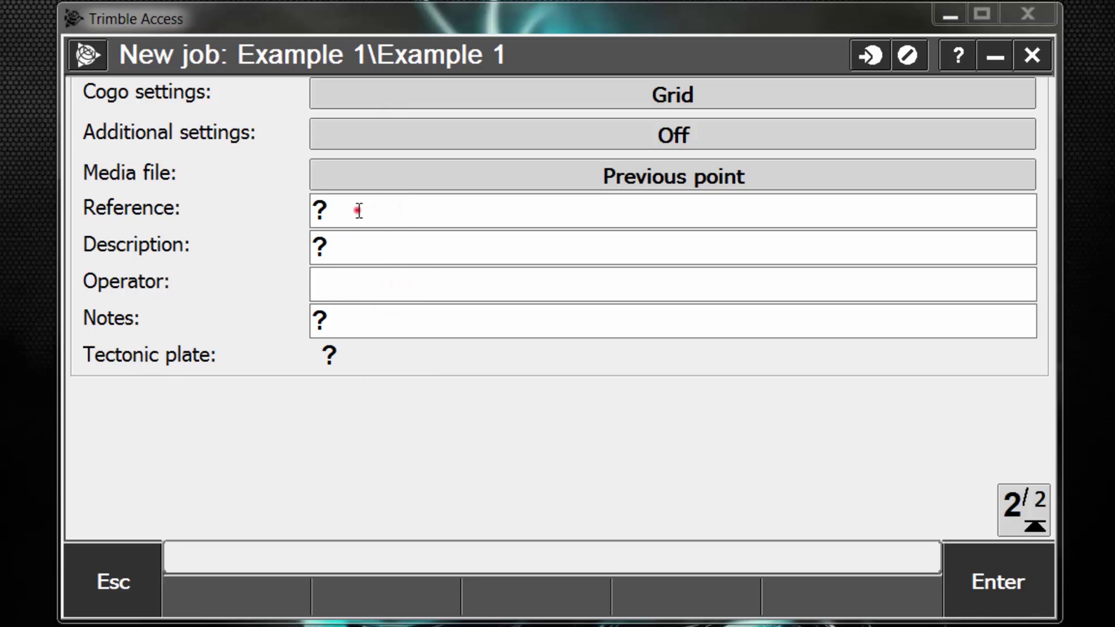
click(339, 252)
click(978, 577)
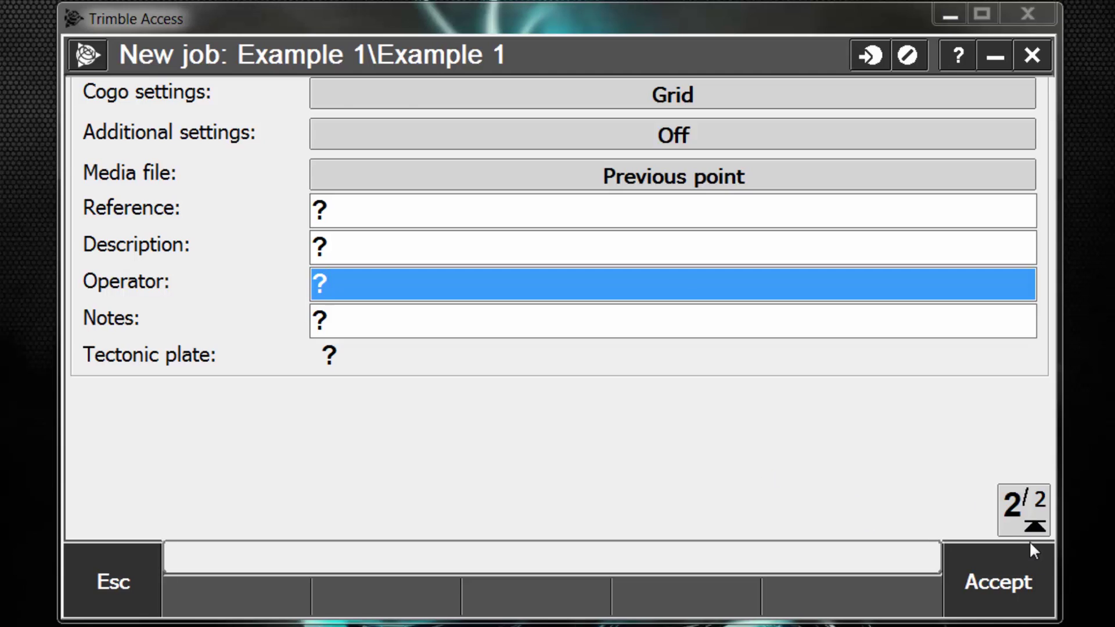
click(1023, 510)
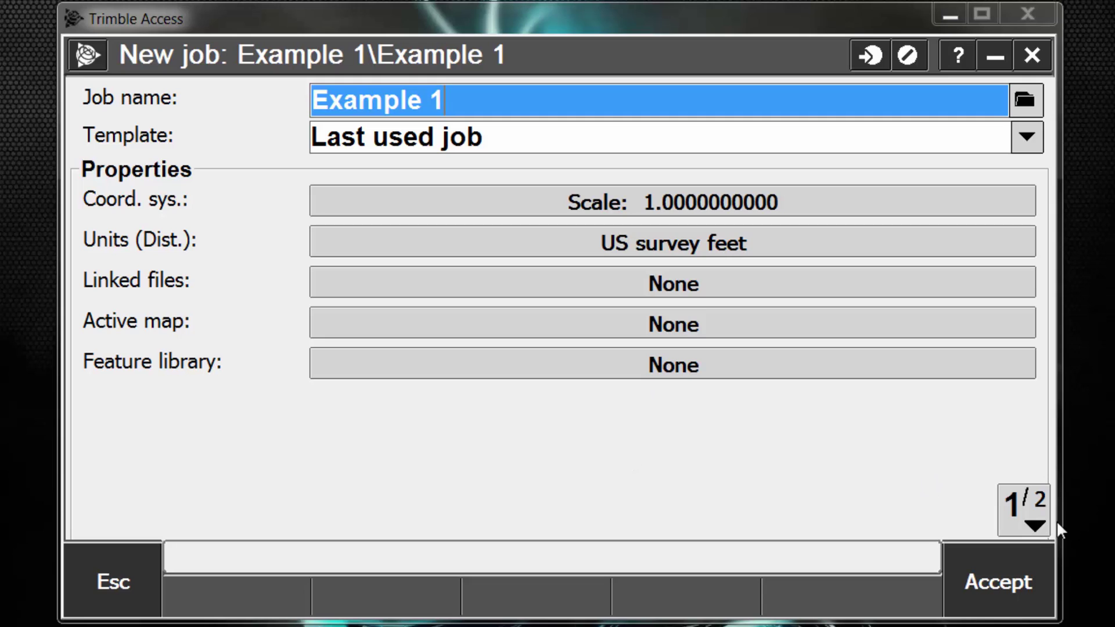
click(1034, 509)
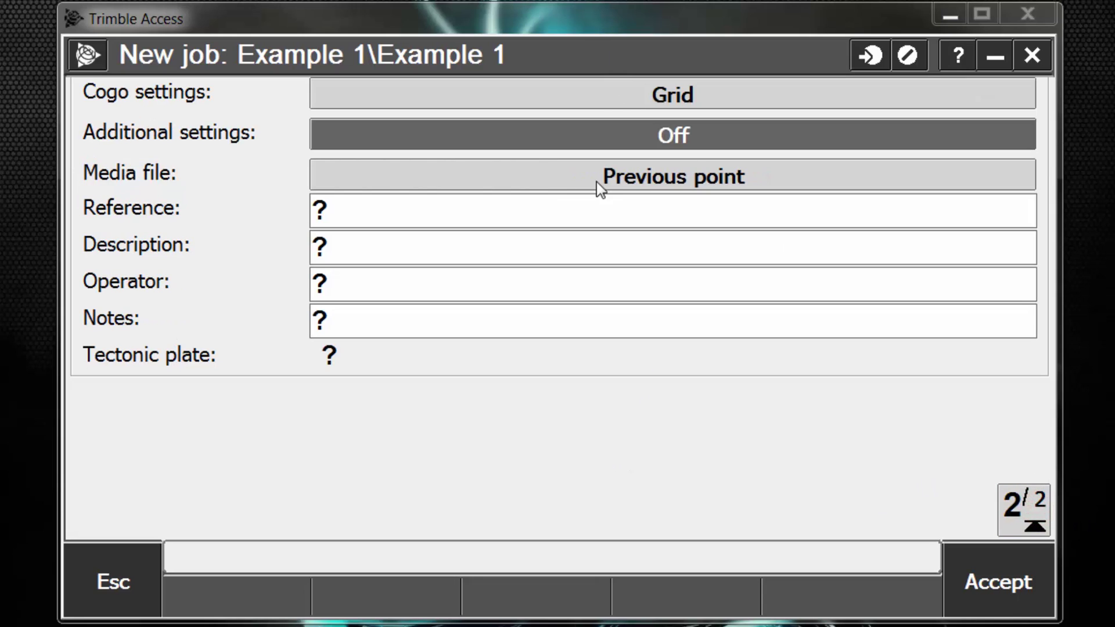
click(639, 453)
- Accept the New job form to create job 'Example 1' and show its main menu
click(980, 573)
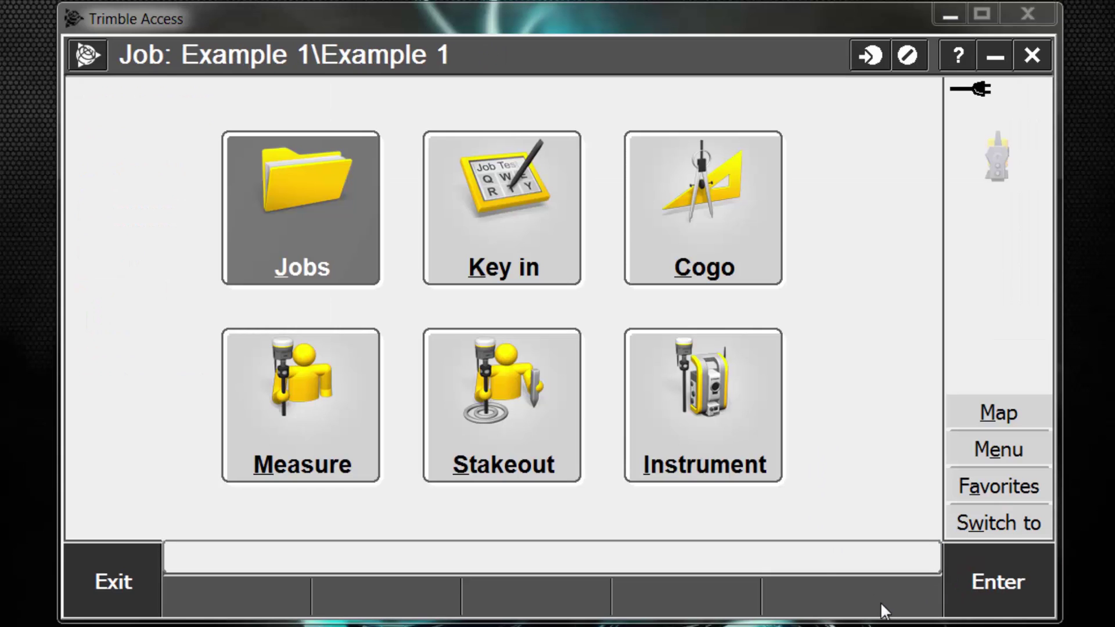